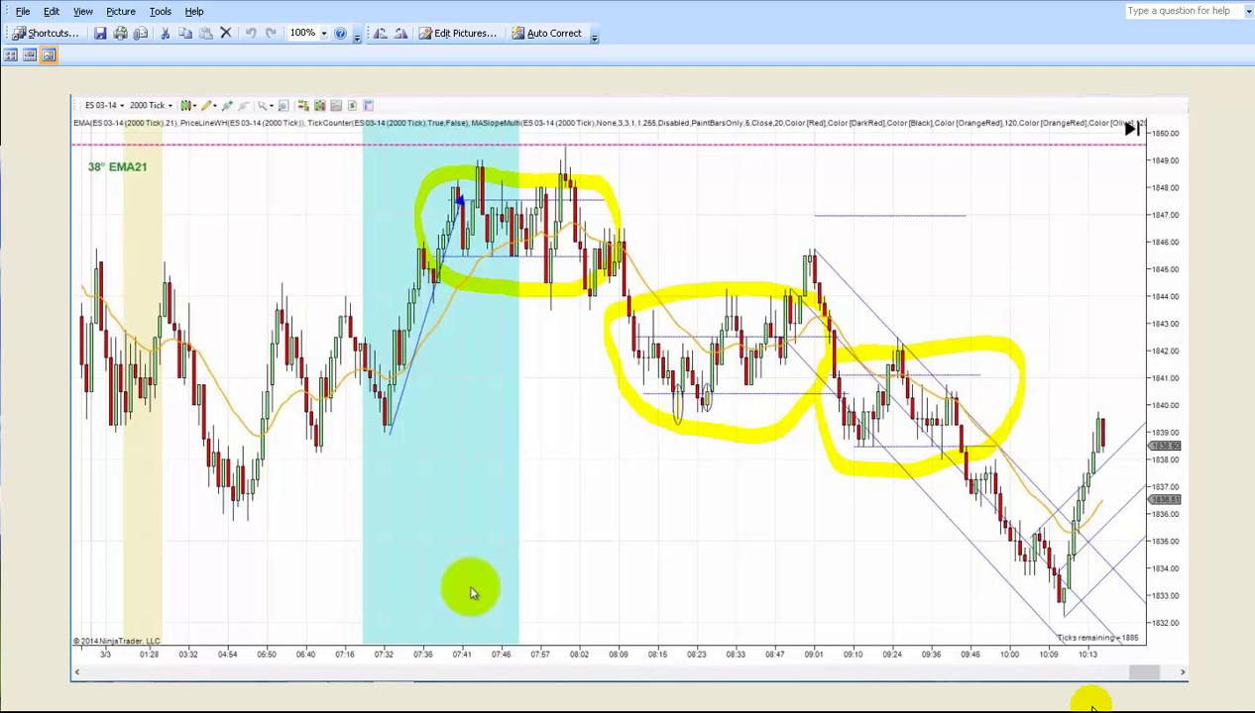
# - Enlarge the annotated chart picture to 131% and examine its three highlighted congestion areas and the right-hand price scale
pyautogui.scroll(3, 1087, 701)
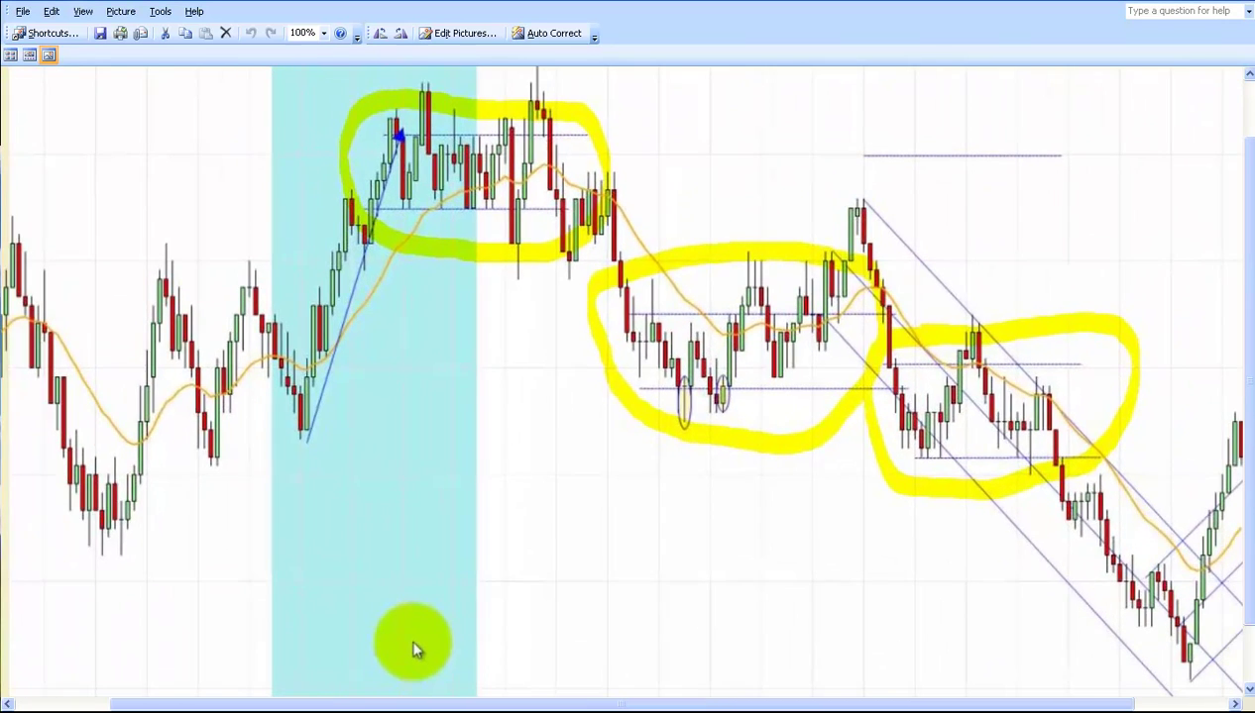
pyautogui.moveTo(957, 616); pyautogui.dragTo(881, 608)
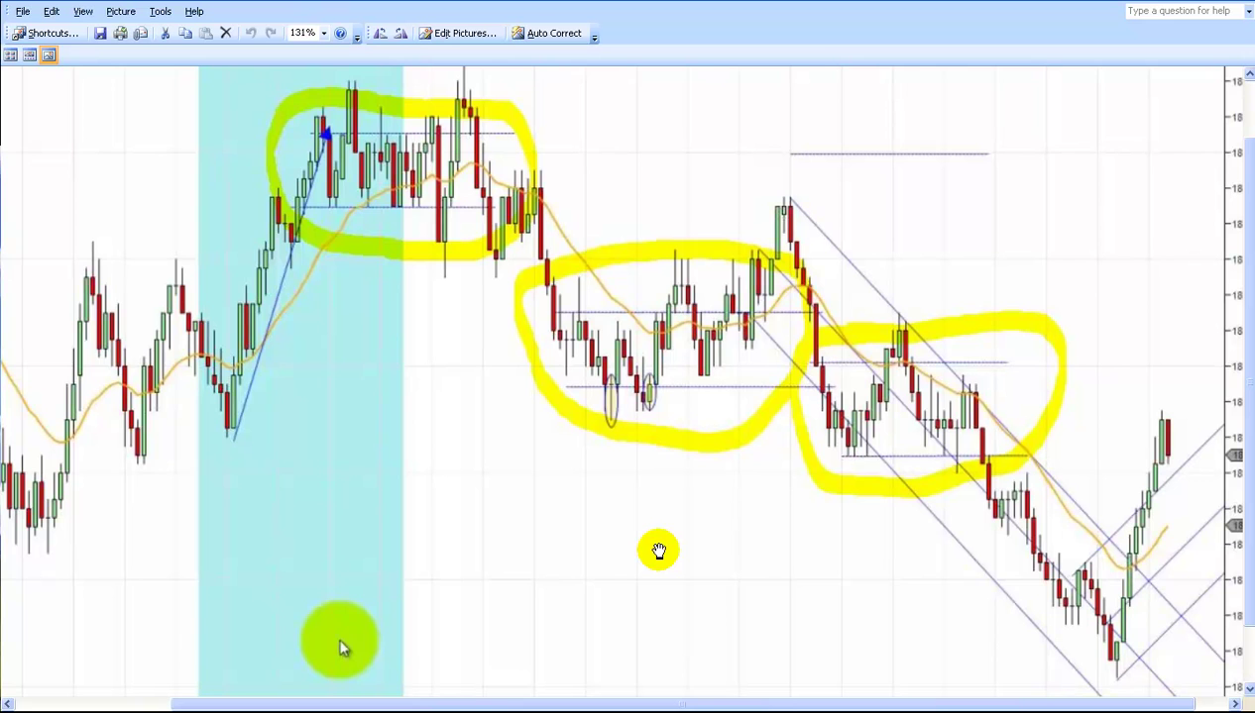
pyautogui.moveTo(686, 549); pyautogui.dragTo(666, 549)
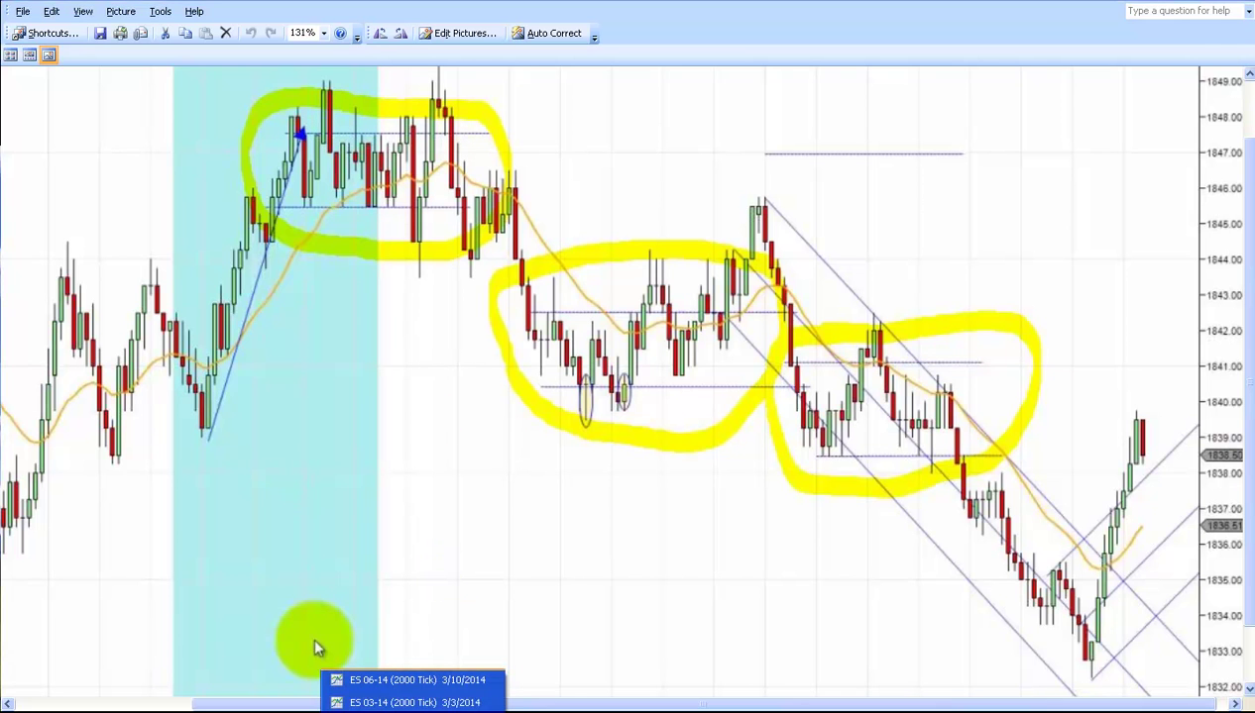
# - Switch to the ES 03-14 chart in NinjaTrader and move the downward arrow from the 09:00 high to the peak around 10:00
pyautogui.click(417, 703)
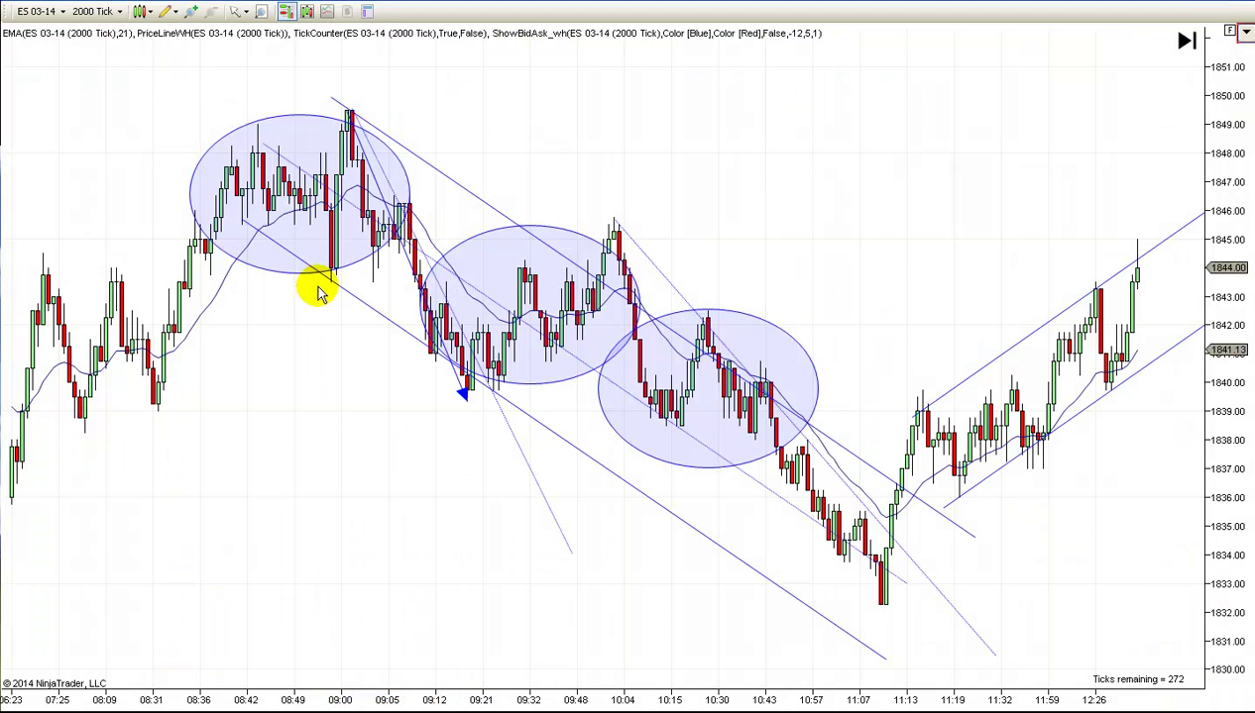
pyautogui.scroll(5, 481, 411)
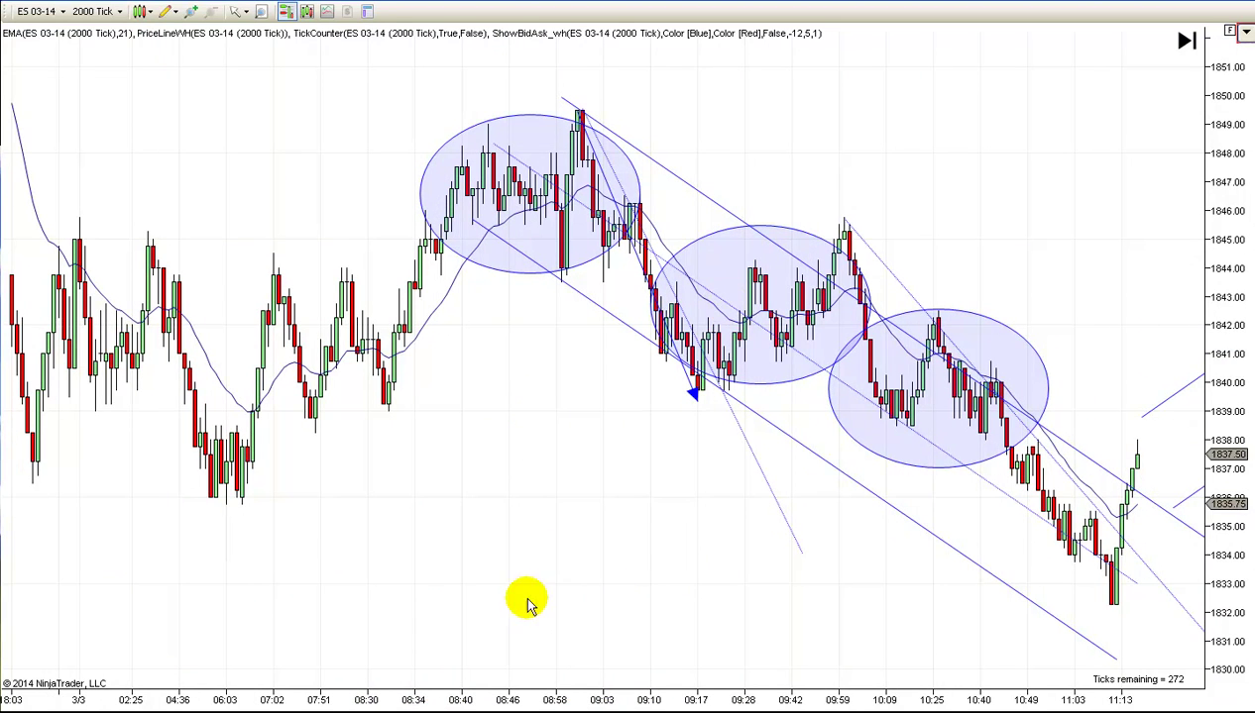
pyautogui.moveTo(532, 594); pyautogui.dragTo(383, 575)
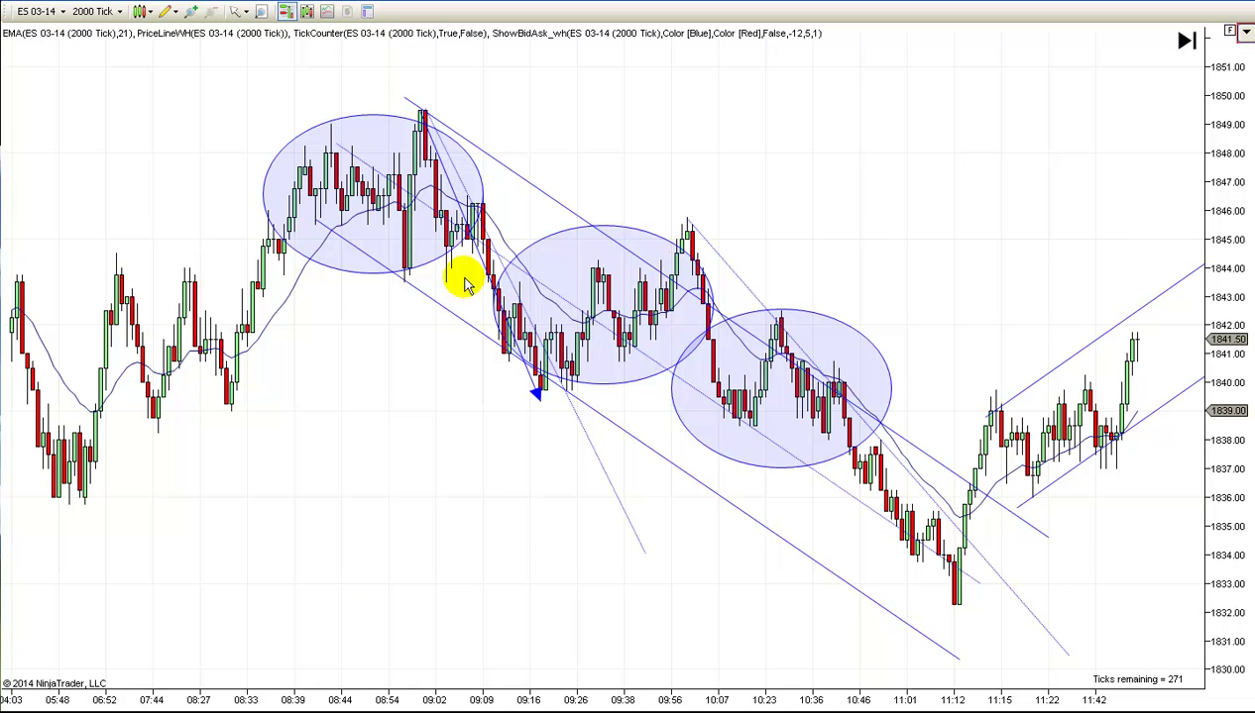
pyautogui.moveTo(683, 342); pyautogui.dragTo(745, 364)
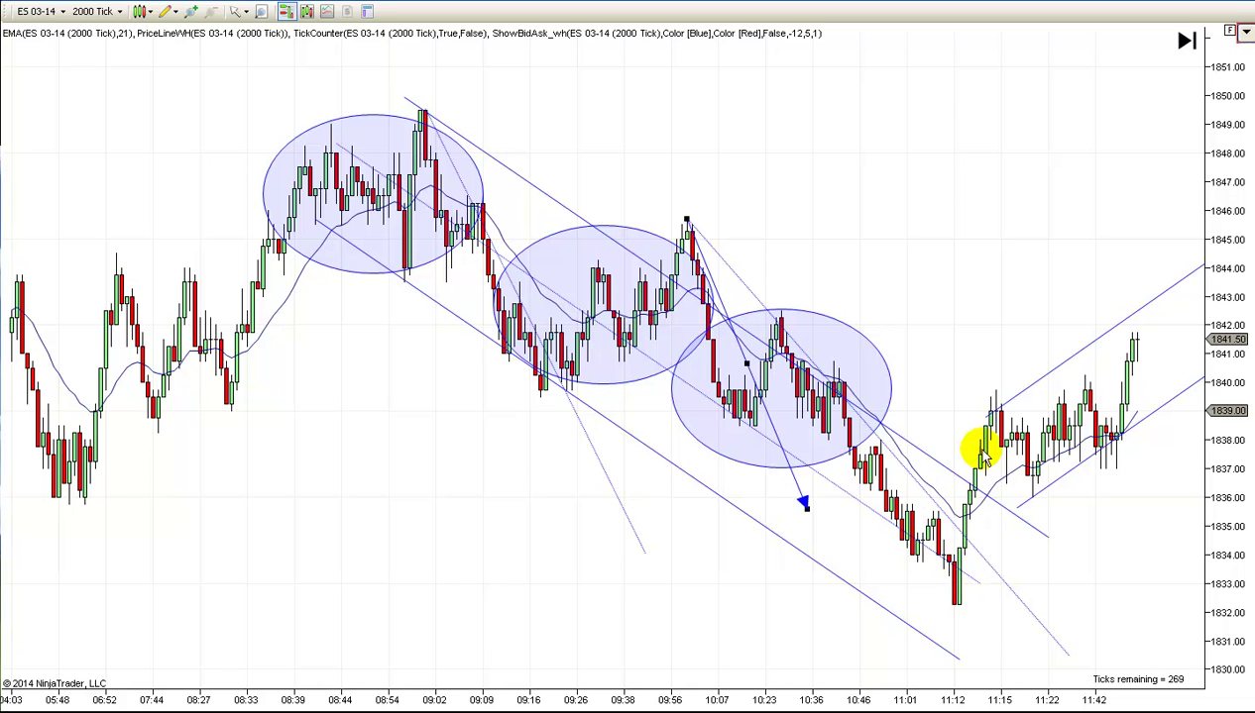
# - Review the rising channel after 11:13 on the chart and compare with the highlighted areas in the annotated picture
pyautogui.moveTo(1070, 540); pyautogui.dragTo(938, 565)
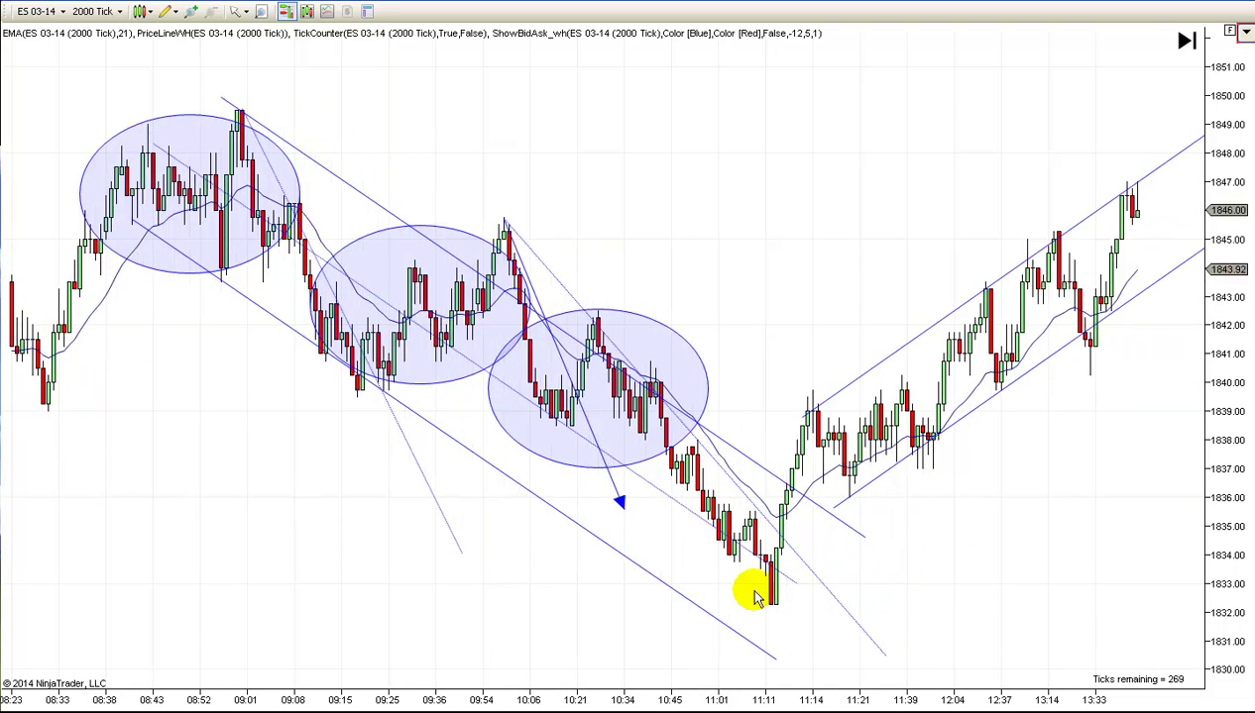
pyautogui.moveTo(939, 463); pyautogui.dragTo(756, 470)
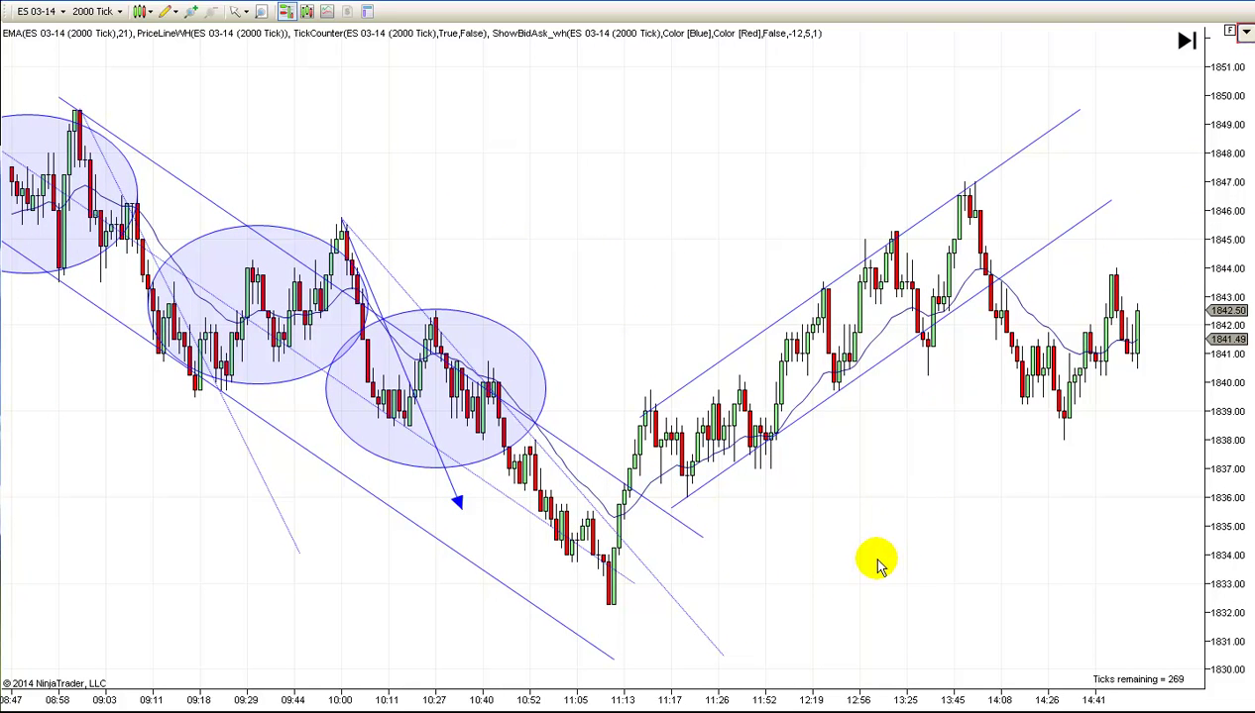
pyautogui.scroll(2, 822, 540)
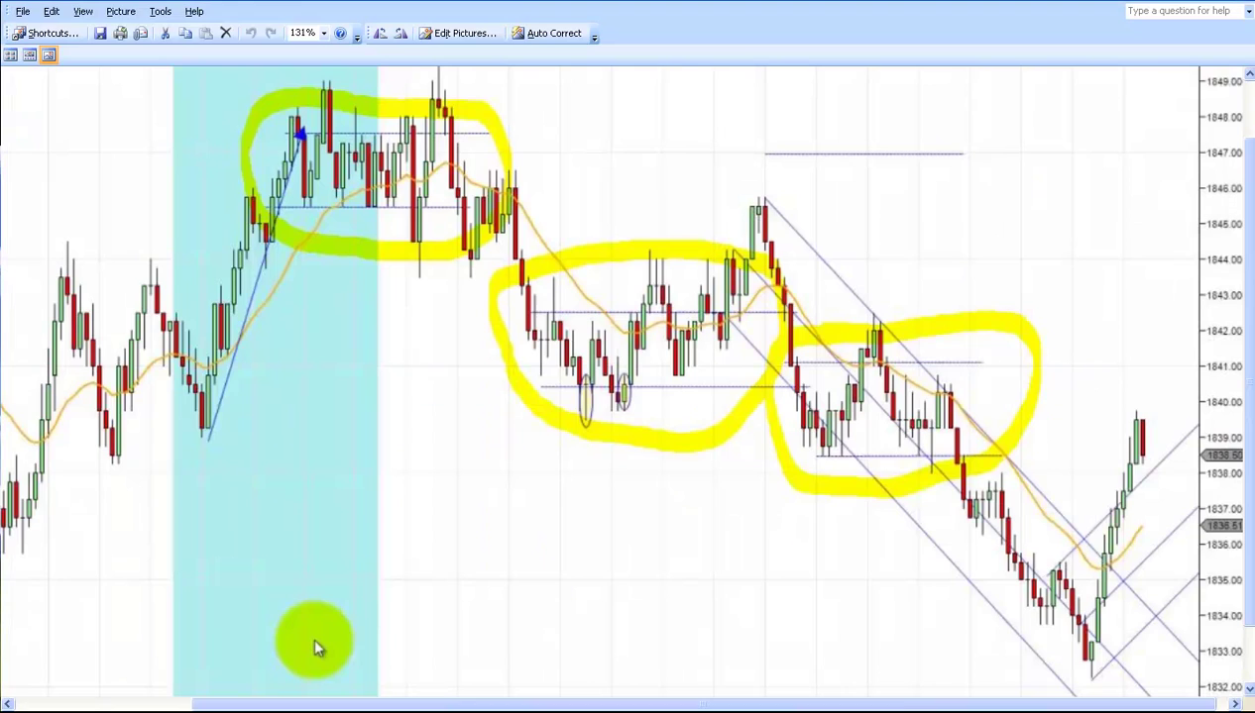
pyautogui.moveTo(900, 688); pyautogui.dragTo(885, 664)
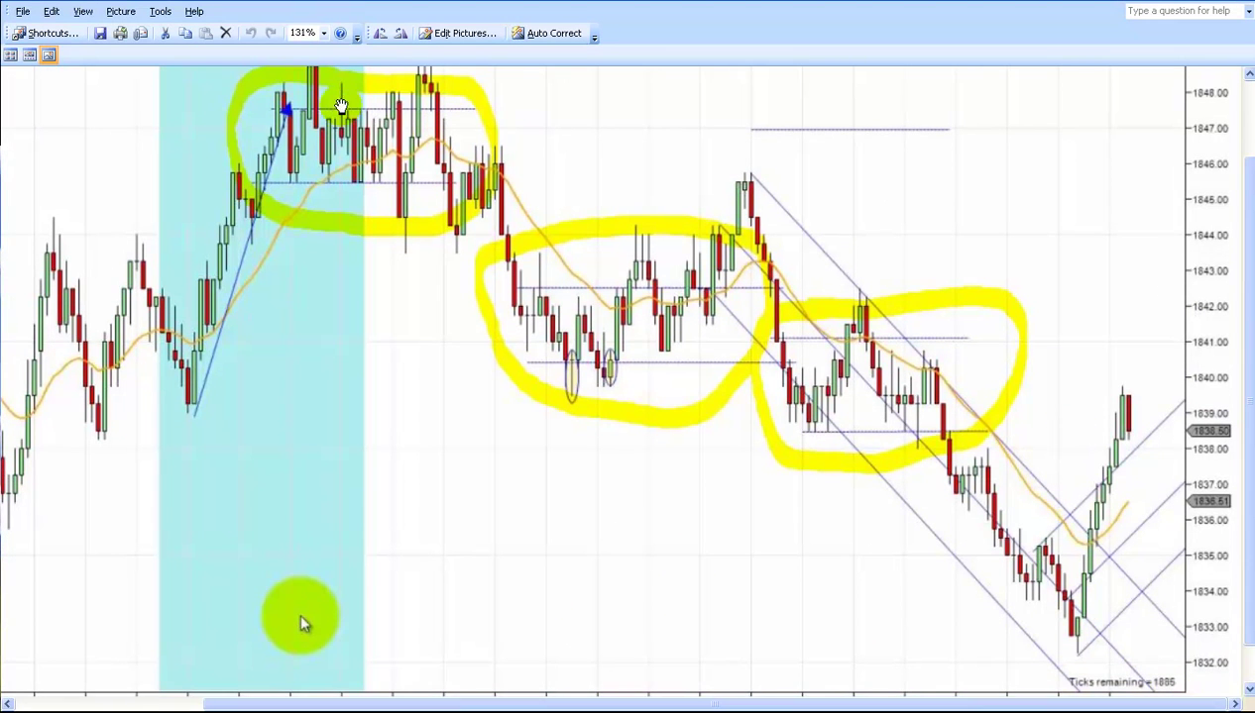
pyautogui.moveTo(566, 587); pyautogui.dragTo(420, 530)
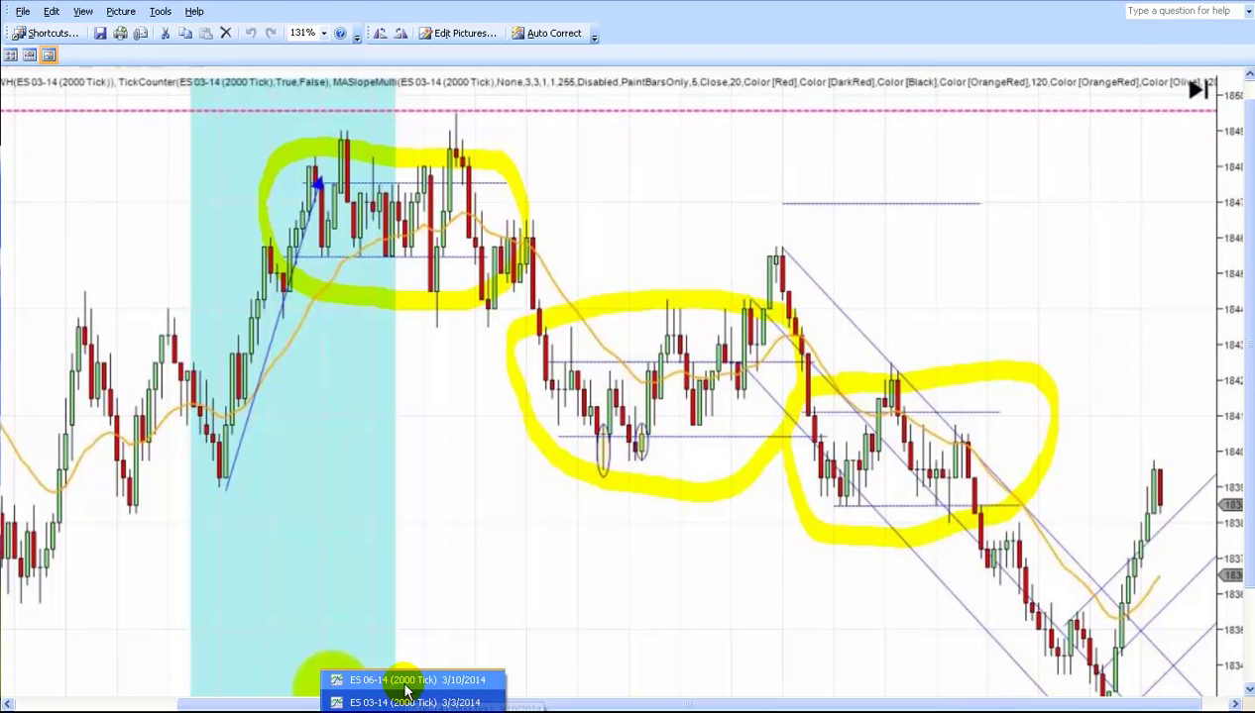
# - Switch back to the ES 03-14 chart and delete the first ellipse, over the congestion area around the 09:00 high
pyautogui.click(401, 699)
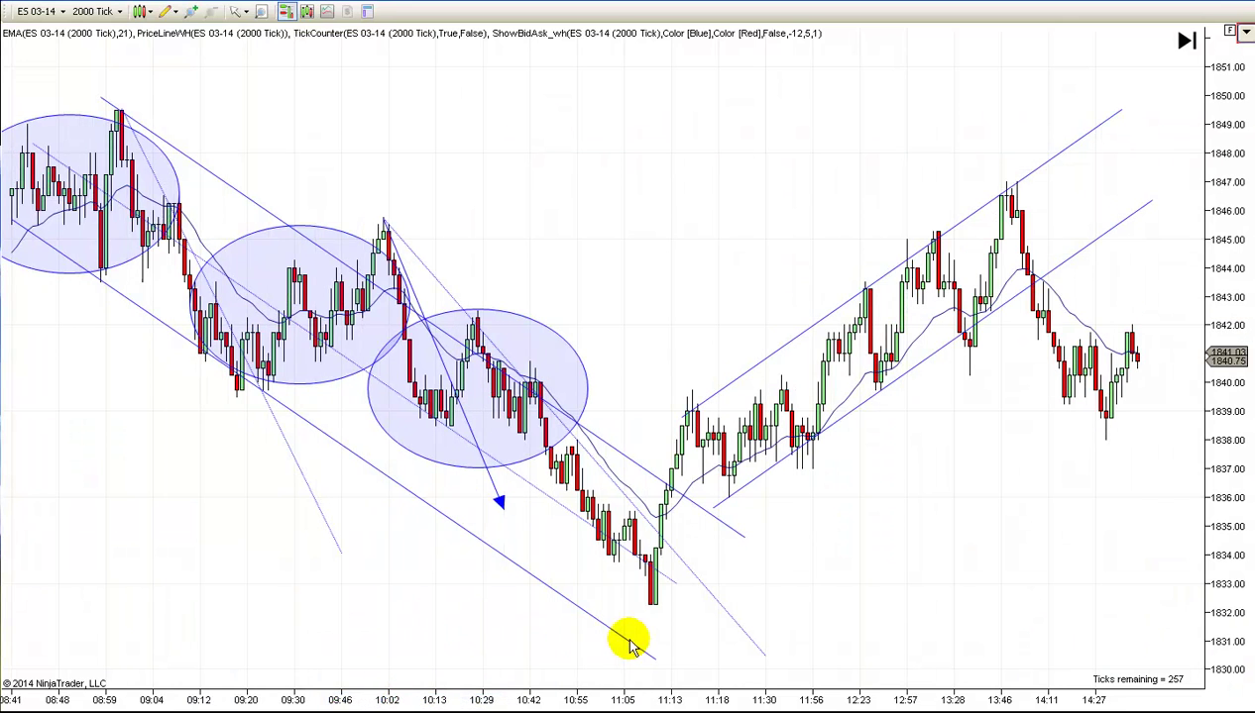
pyautogui.moveTo(485, 639); pyautogui.dragTo(782, 634)
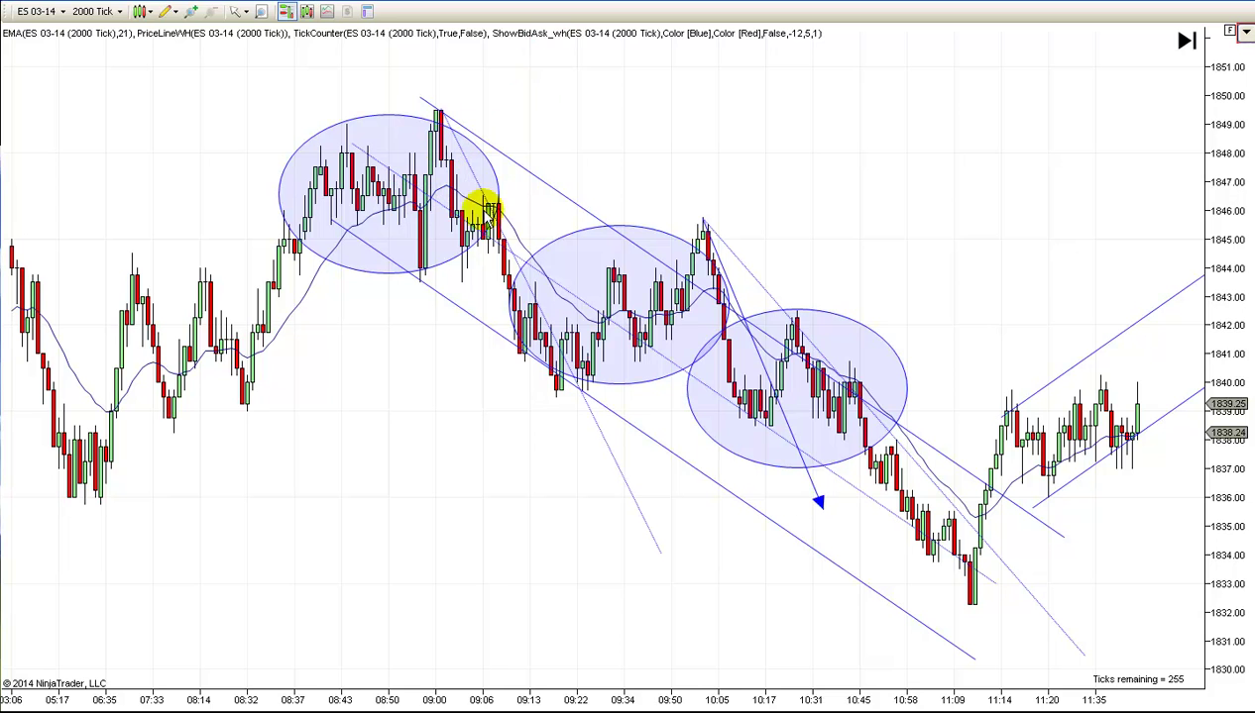
pyautogui.scroll(3, 495, 596)
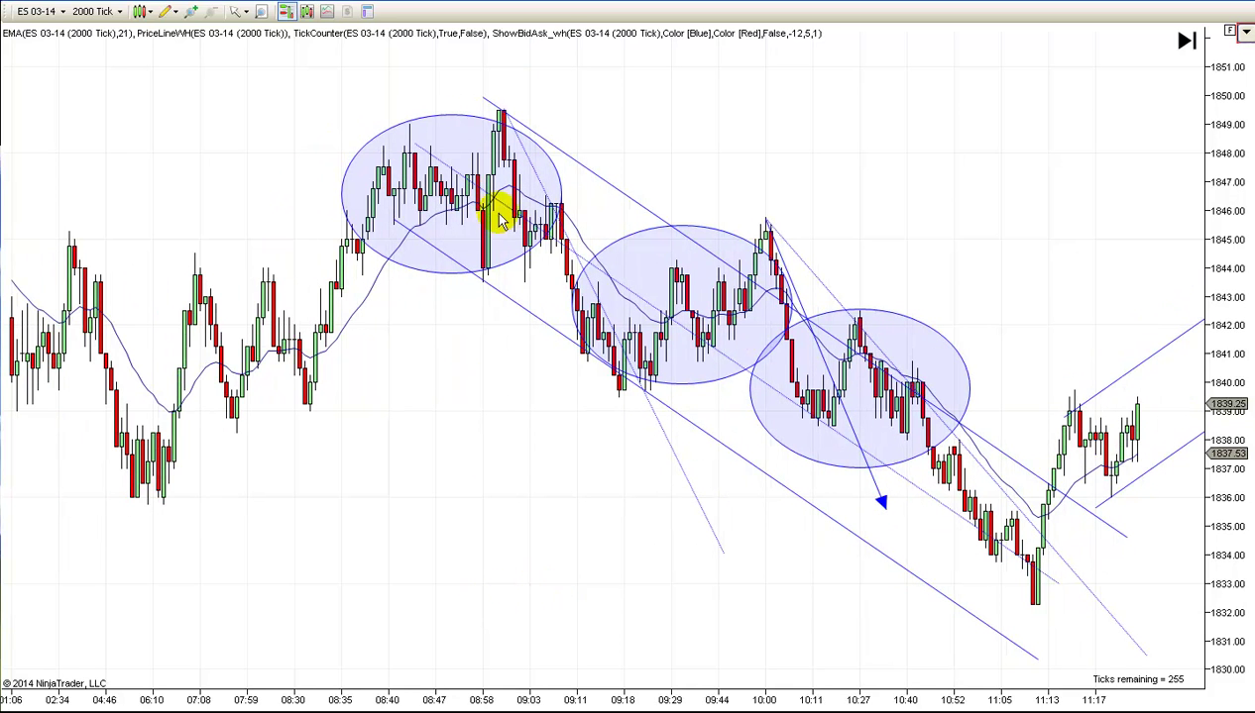
pyautogui.press('Delete')
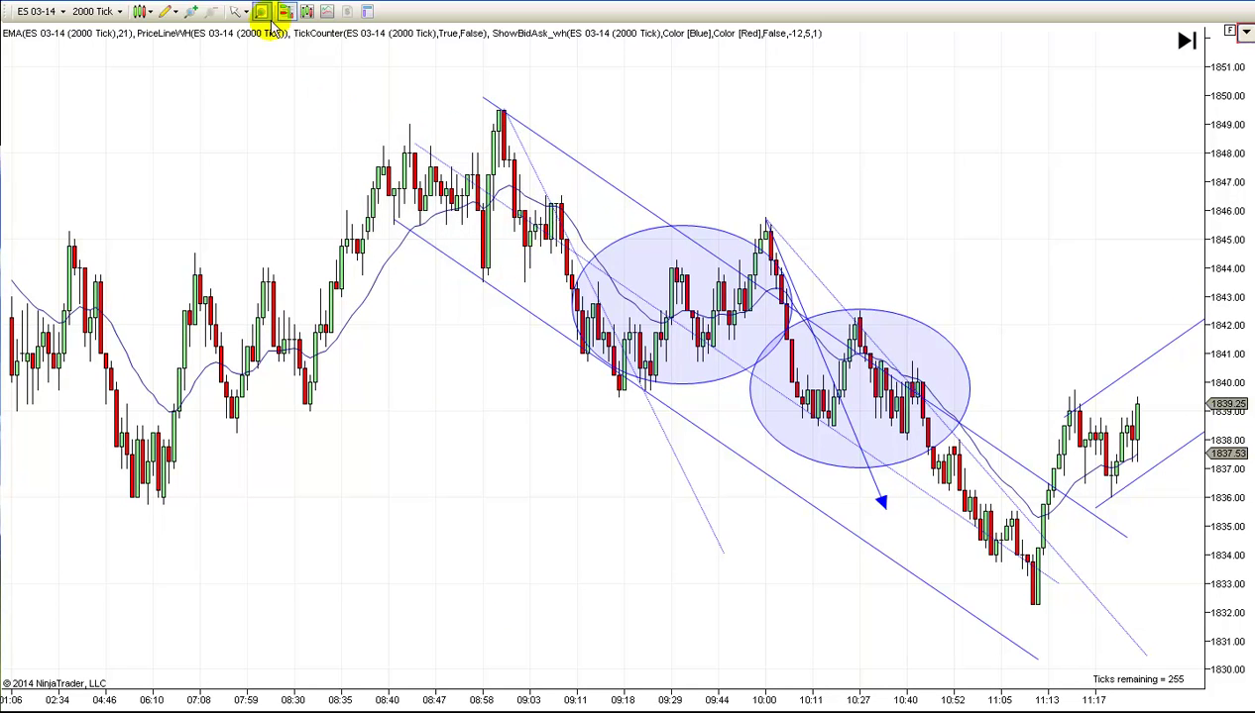
# - Draw a horizontal line across the first congestion area and place it at about 1846.00
pyautogui.click(167, 11)
pyautogui.click(190, 97)
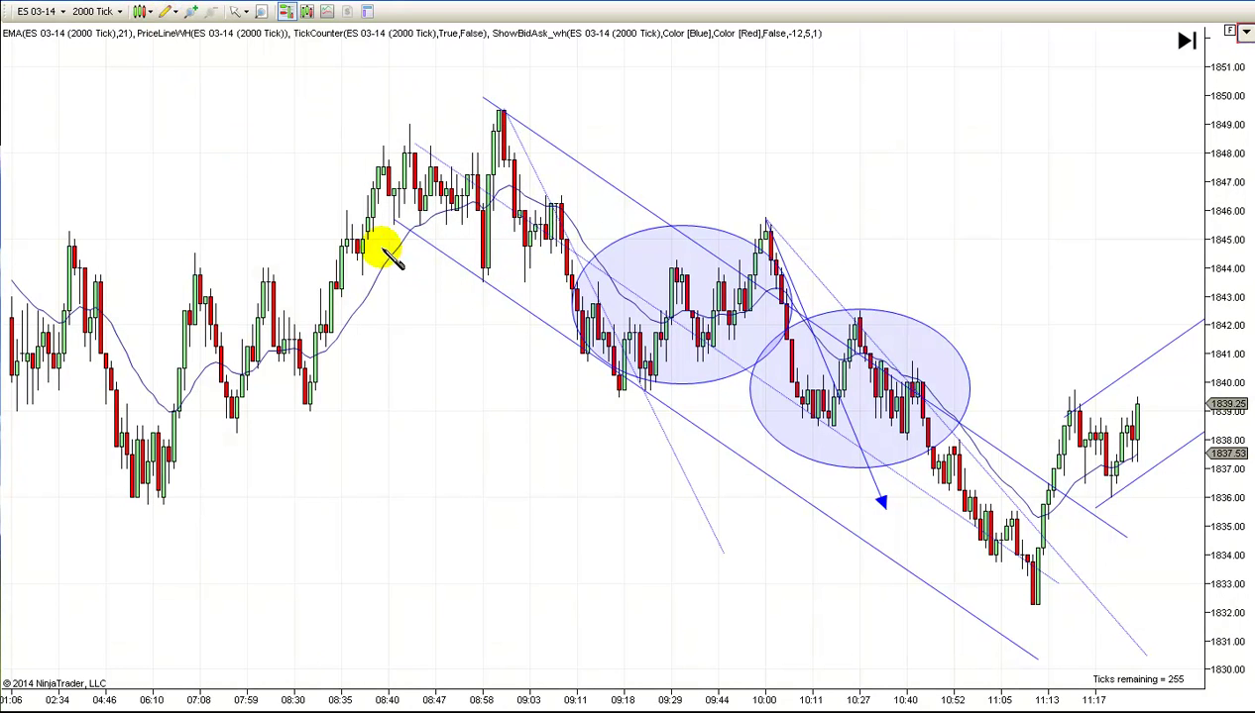
pyautogui.click(355, 223)
pyautogui.click(693, 224)
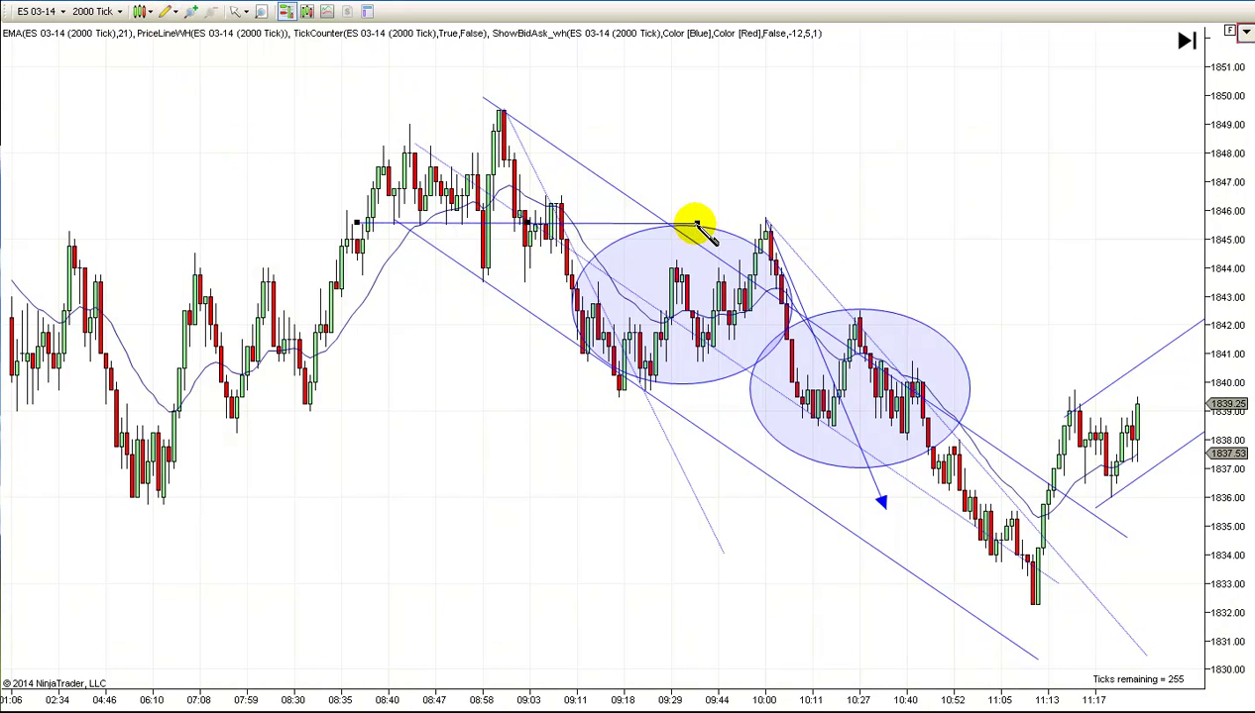
pyautogui.moveTo(451, 222); pyautogui.dragTo(446, 211)
# - Set the horizontal line's width to 2 and its dash style to Dash
pyautogui.doubleClick(446, 211)
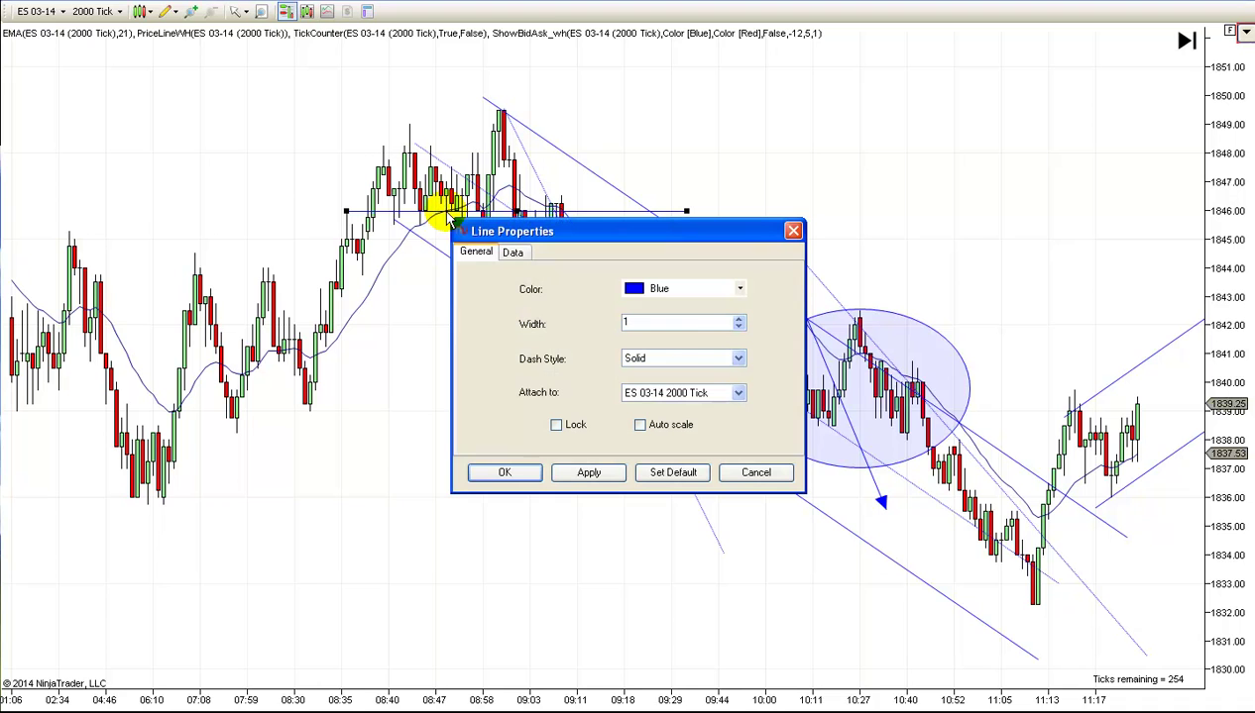
pyautogui.click(738, 319)
pyautogui.click(739, 362)
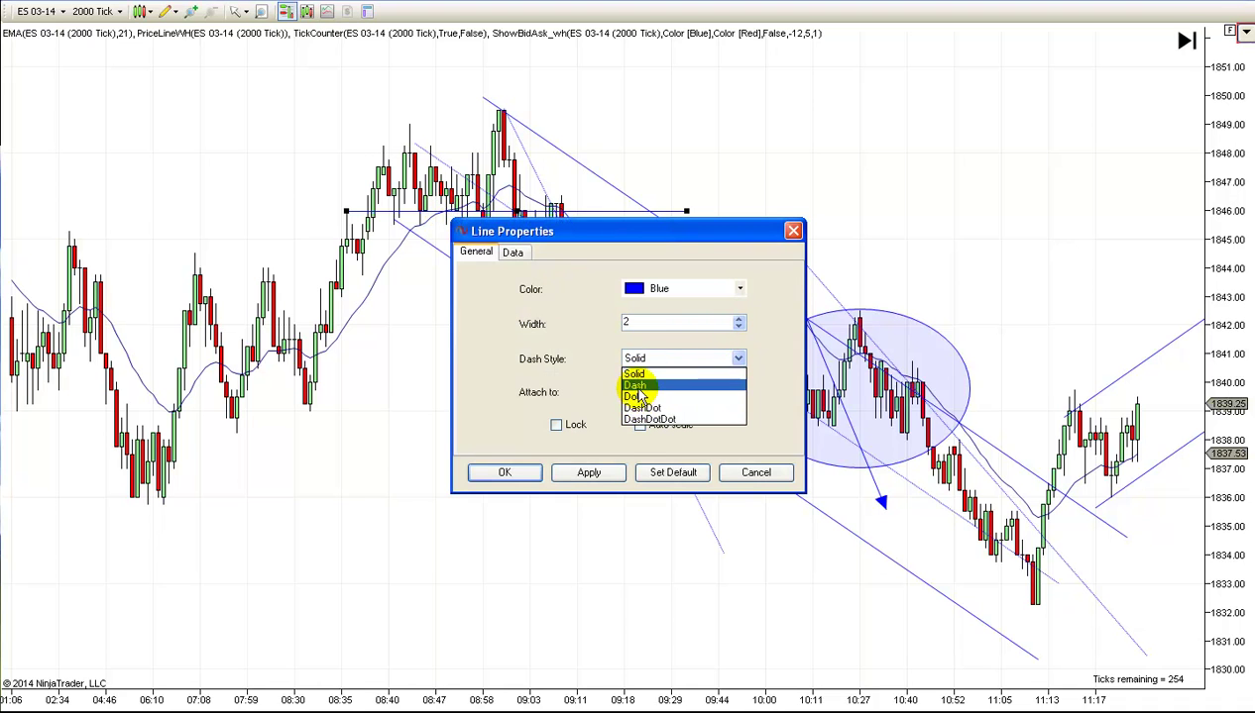
pyautogui.click(635, 384)
pyautogui.click(589, 472)
pyautogui.click(501, 474)
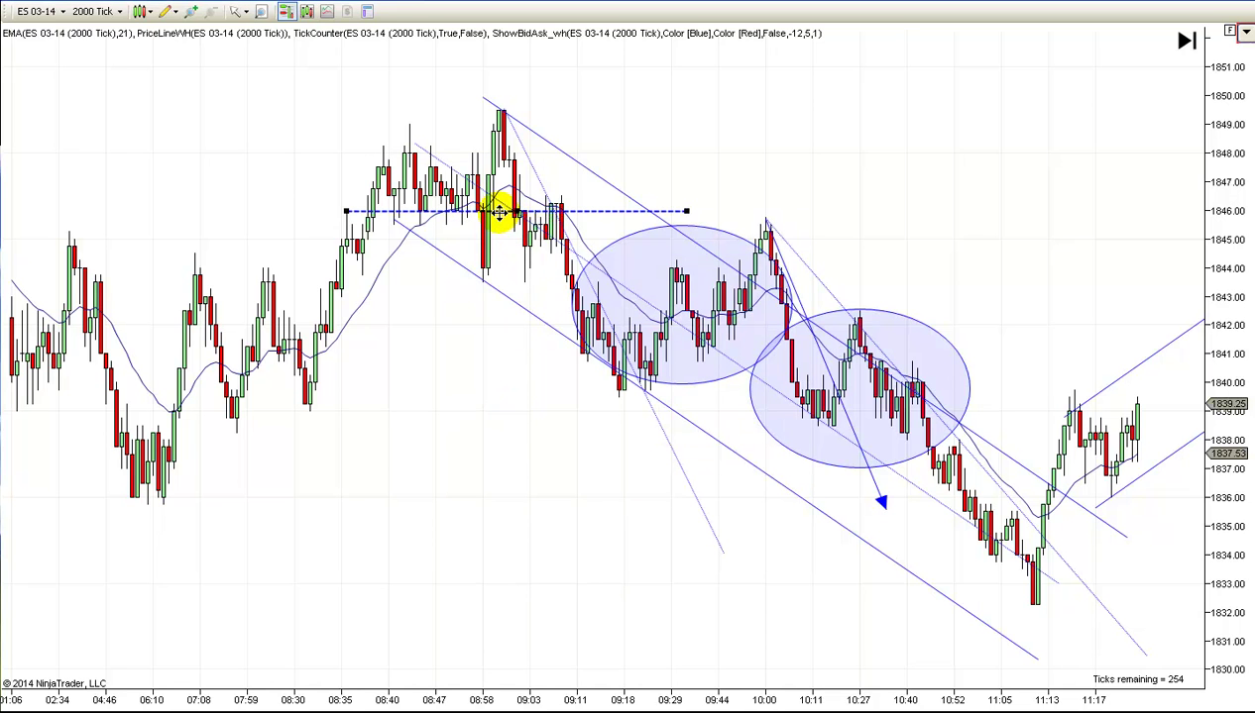
# - Duplicate the dashed line and place the copy at about 1848.00 as the upper boundary of the first congestion area
pyautogui.click(502, 222)
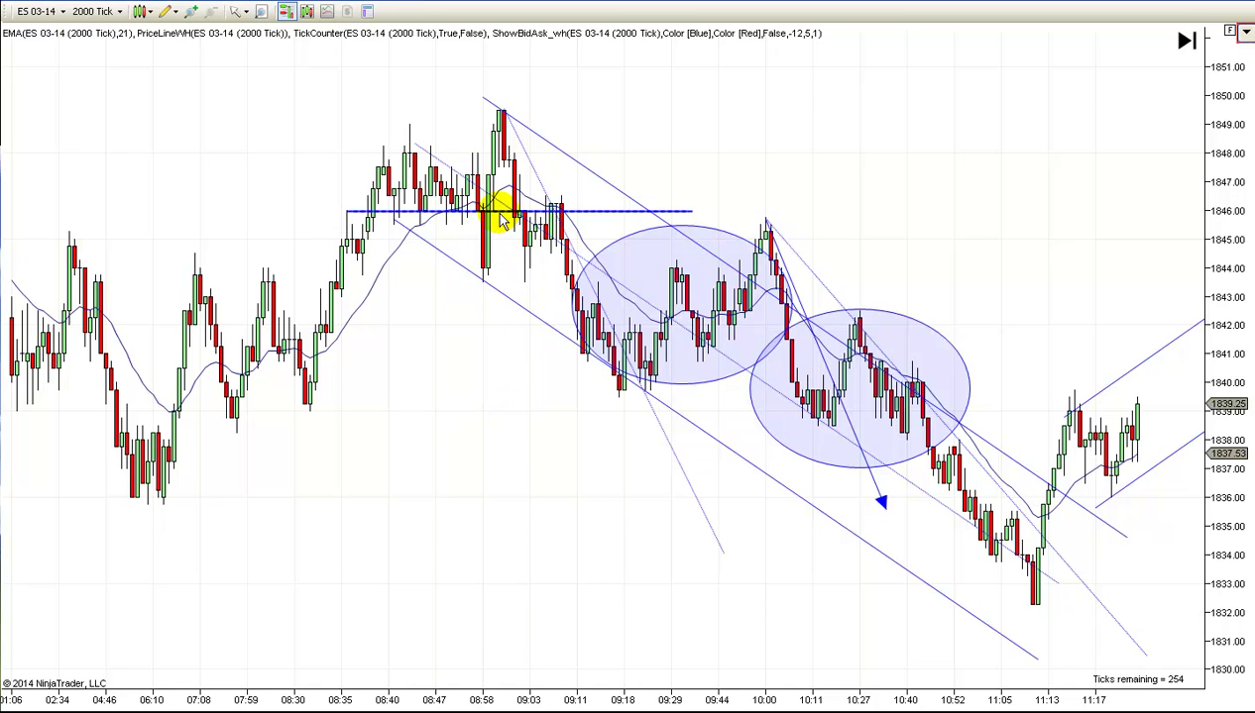
pyautogui.moveTo(484, 208); pyautogui.dragTo(483, 151)
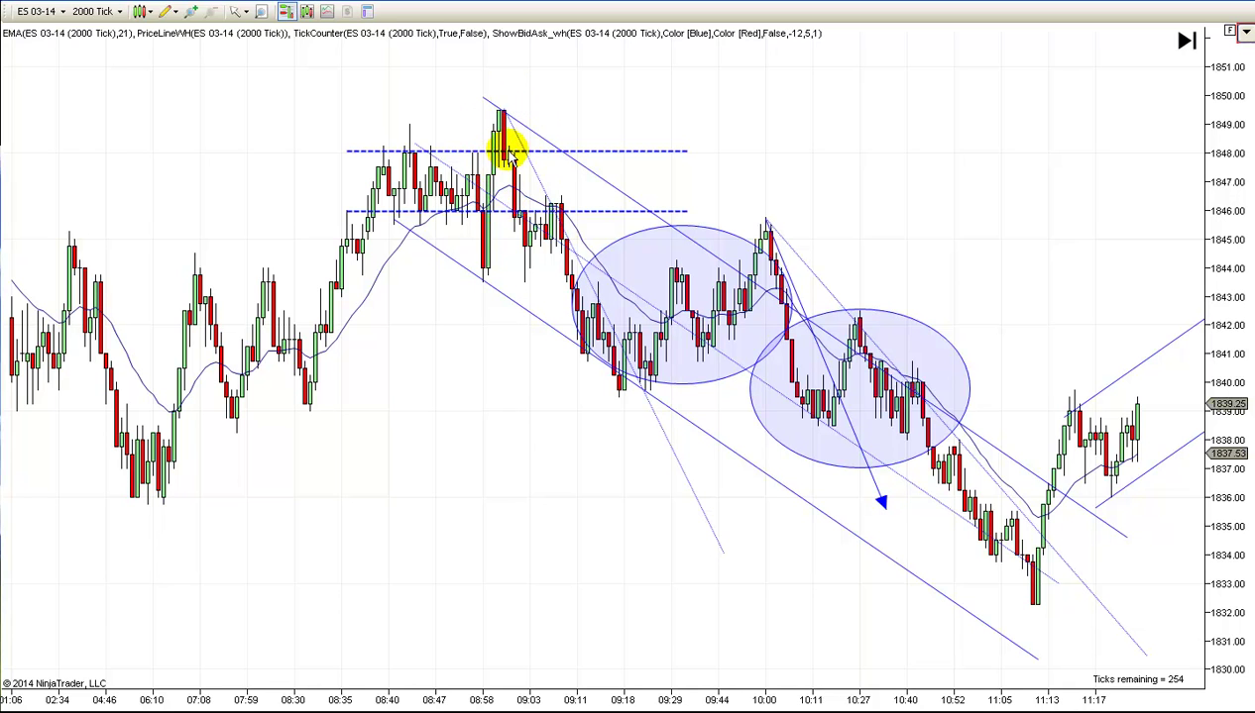
# - Try an arrow from the 09:00 high down to about 1844.00, shift it onto the next decline from about 1846.00, and remove it
pyautogui.scroll(-3, 745, 112)
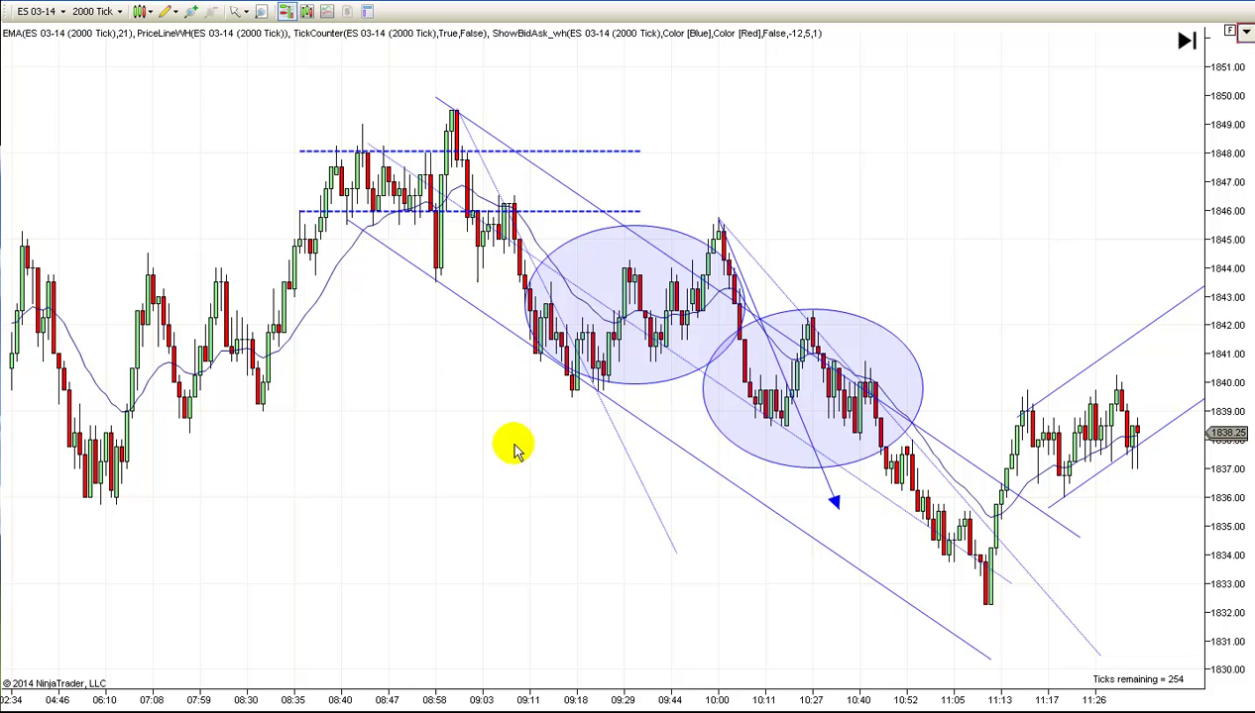
pyautogui.click(170, 11)
pyautogui.click(179, 146)
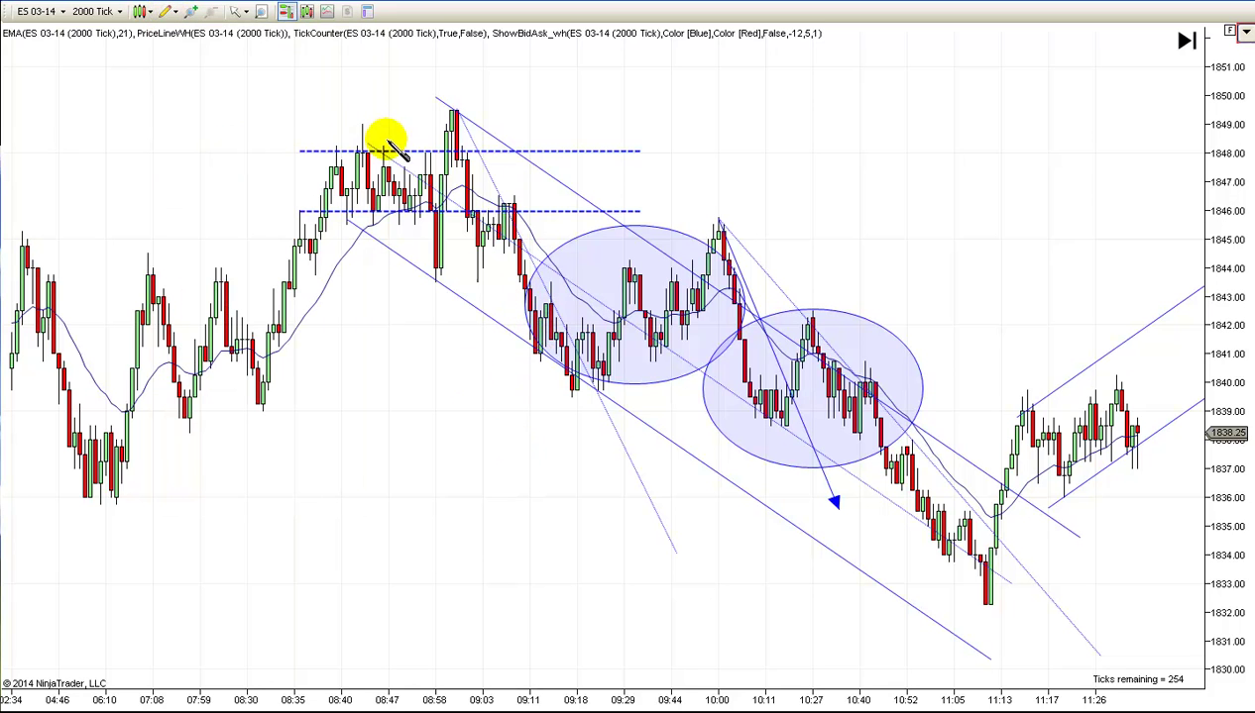
pyautogui.click(451, 111)
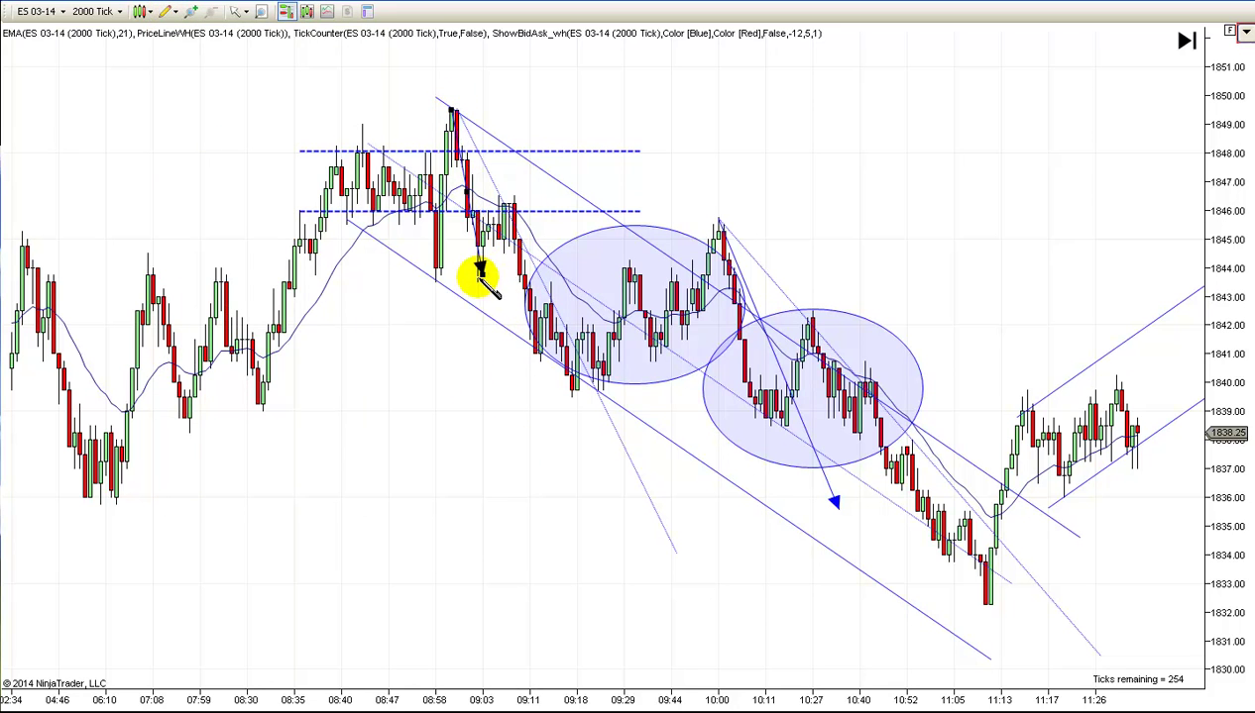
pyautogui.click(477, 281)
pyautogui.moveTo(461, 177); pyautogui.dragTo(525, 279)
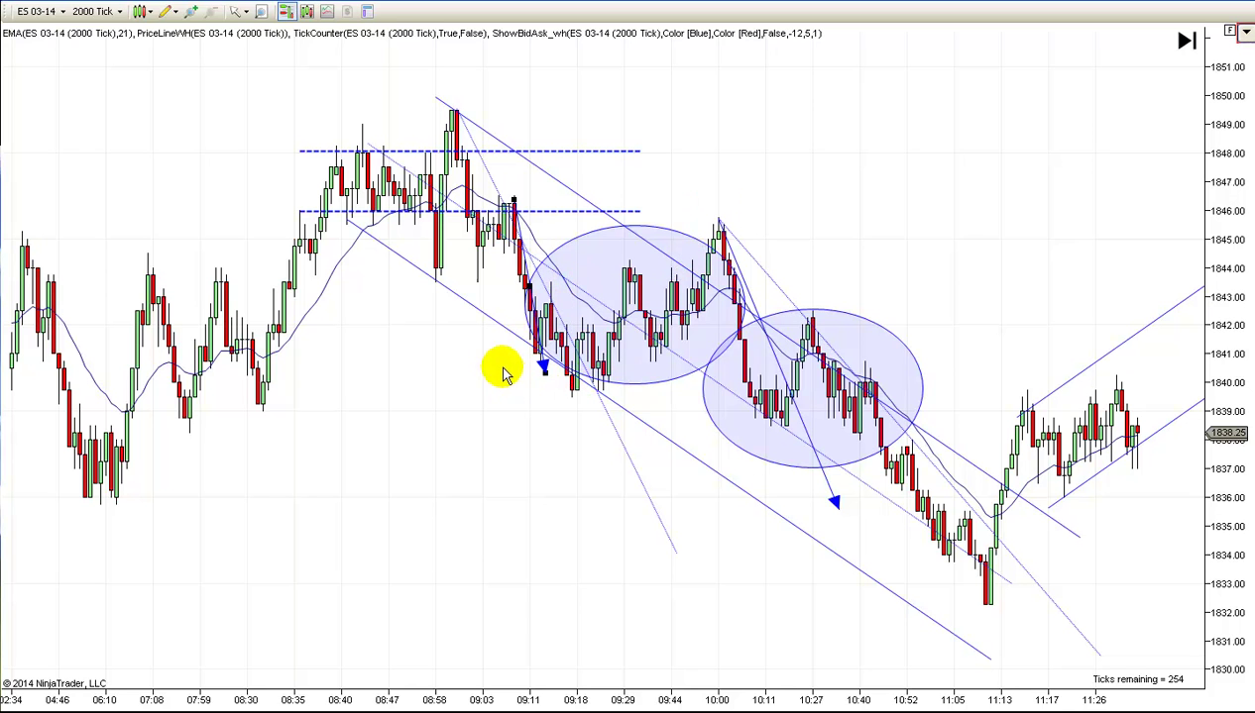
pyautogui.press('Delete')
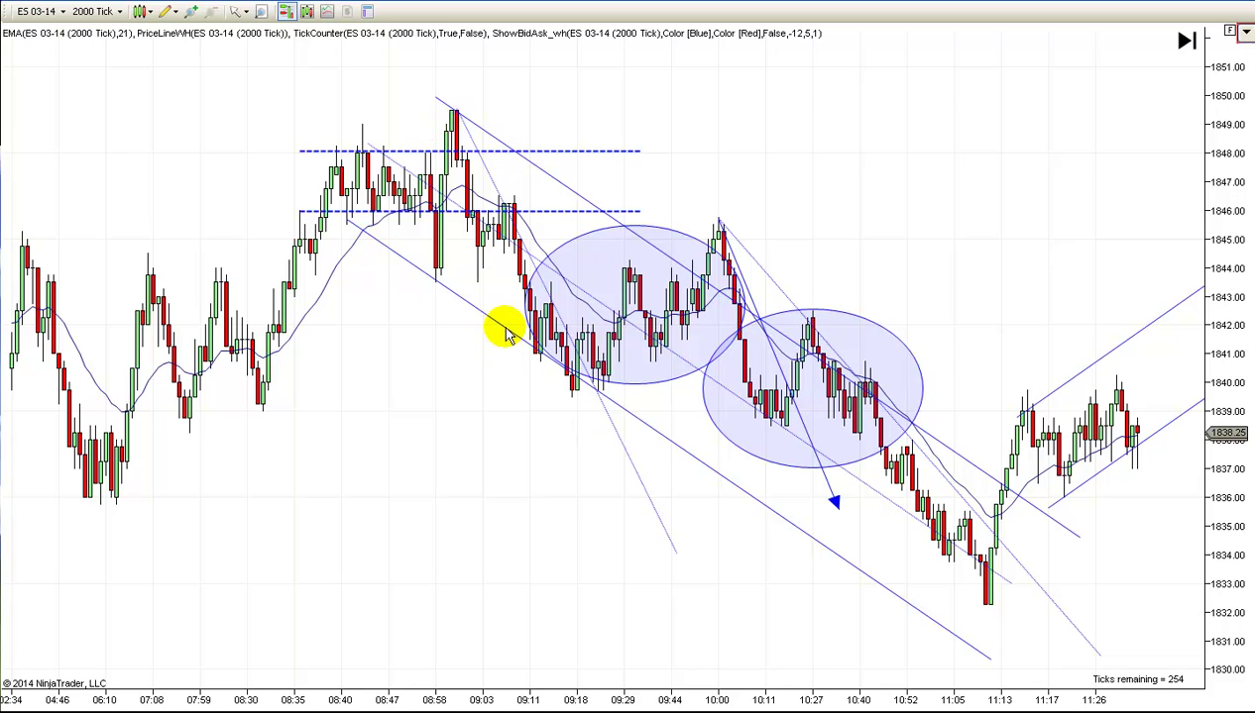
# - Move the falling channel's lower line up onto its midline and back down to the channel lows
pyautogui.moveTo(500, 328); pyautogui.dragTo(510, 244)
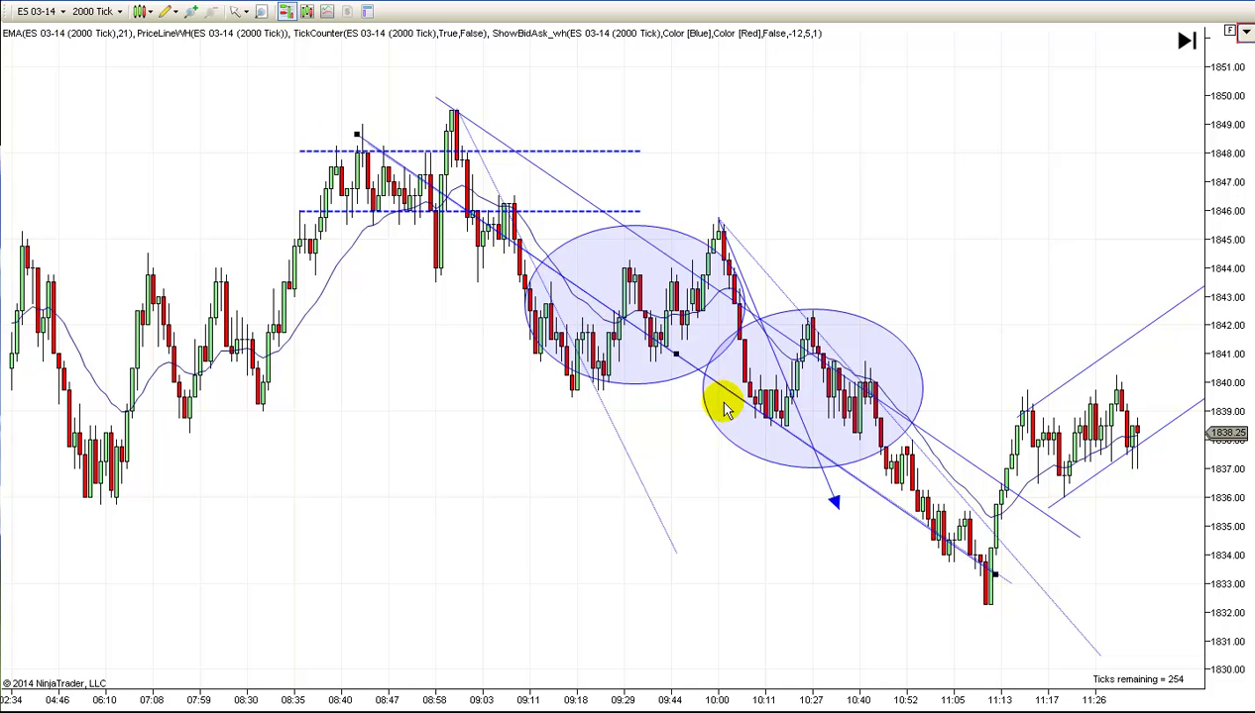
pyautogui.moveTo(571, 282); pyautogui.dragTo(535, 354)
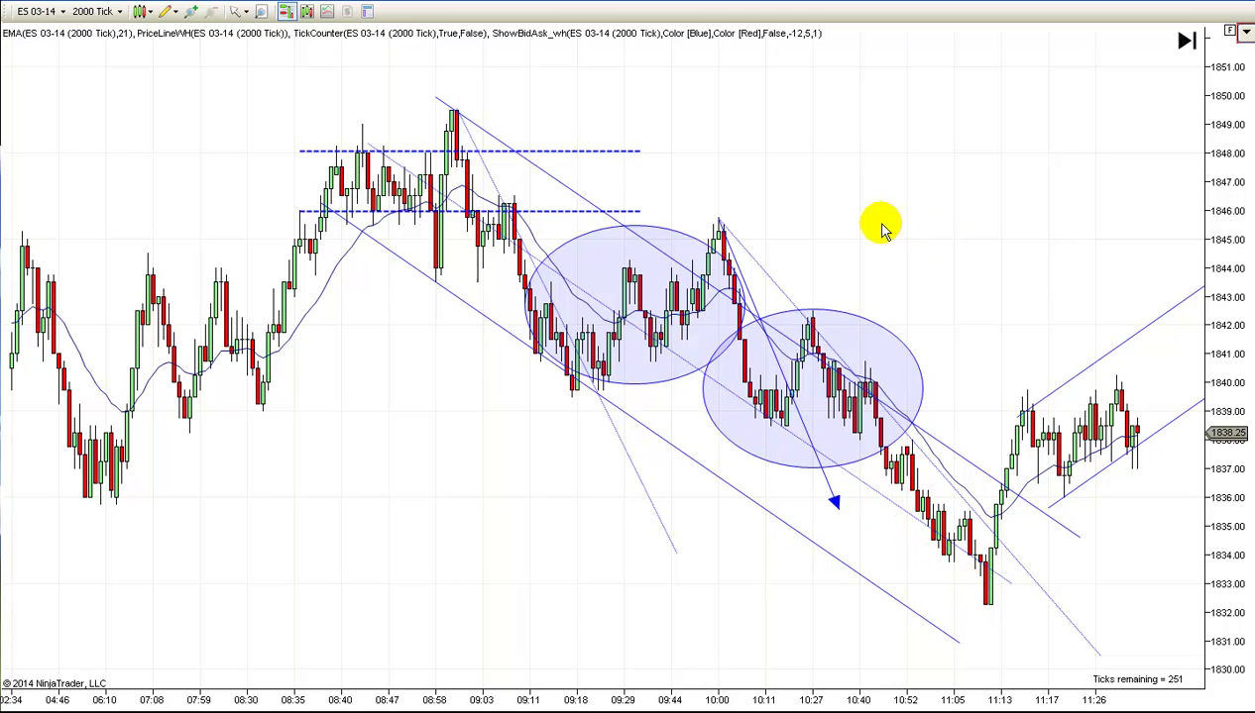
# - Remove the ellipse around the second congestion area and draw a rising line from its low at about 1839.50 up to about 1846.00
pyautogui.scroll(-3, 867, 223)
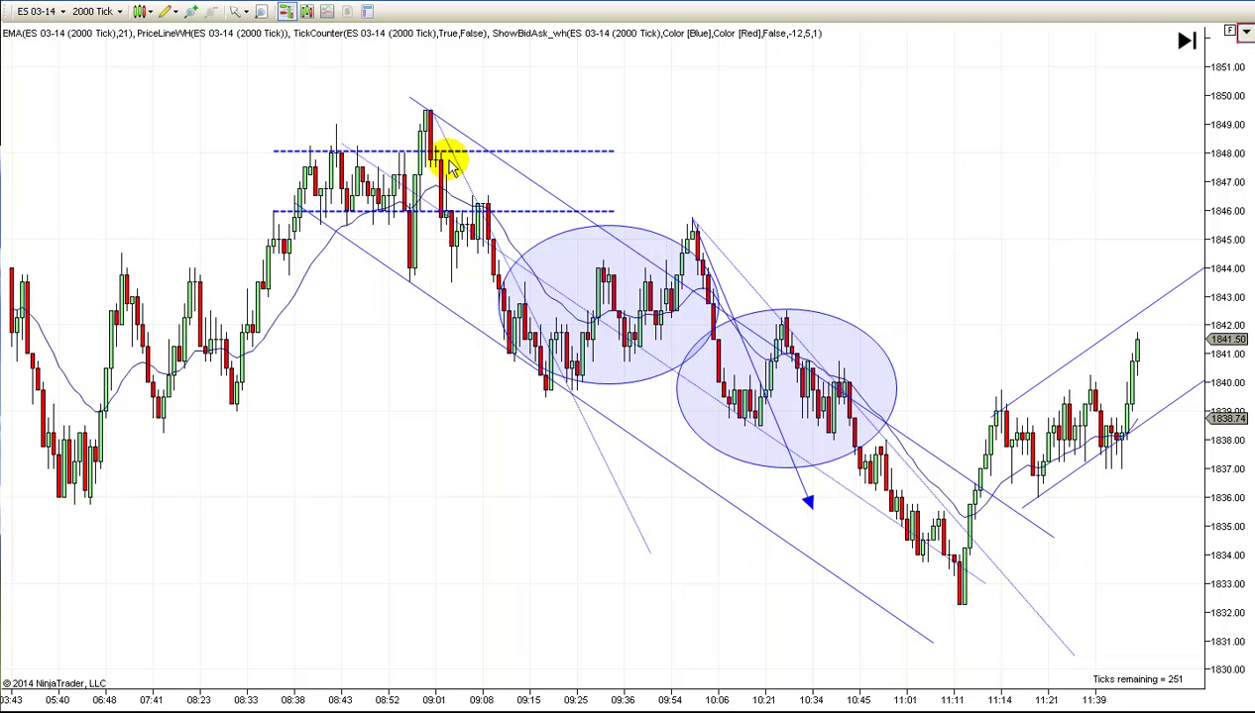
pyautogui.moveTo(750, 170); pyautogui.dragTo(794, 173)
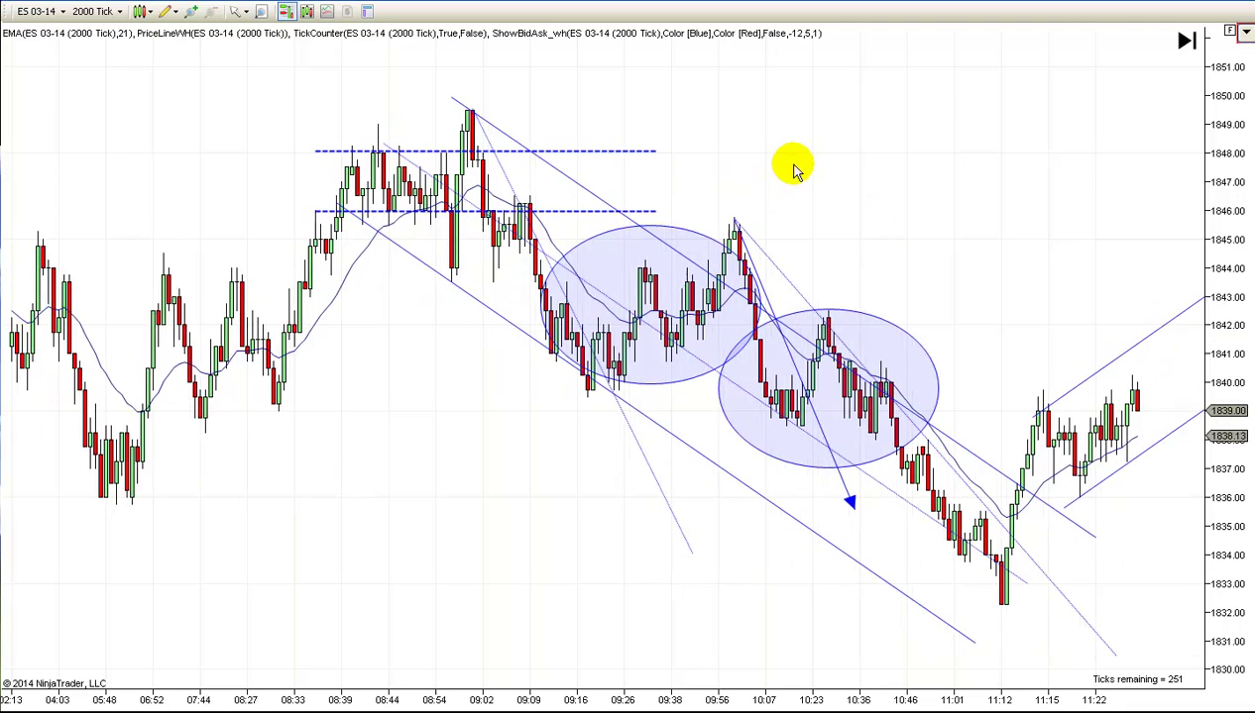
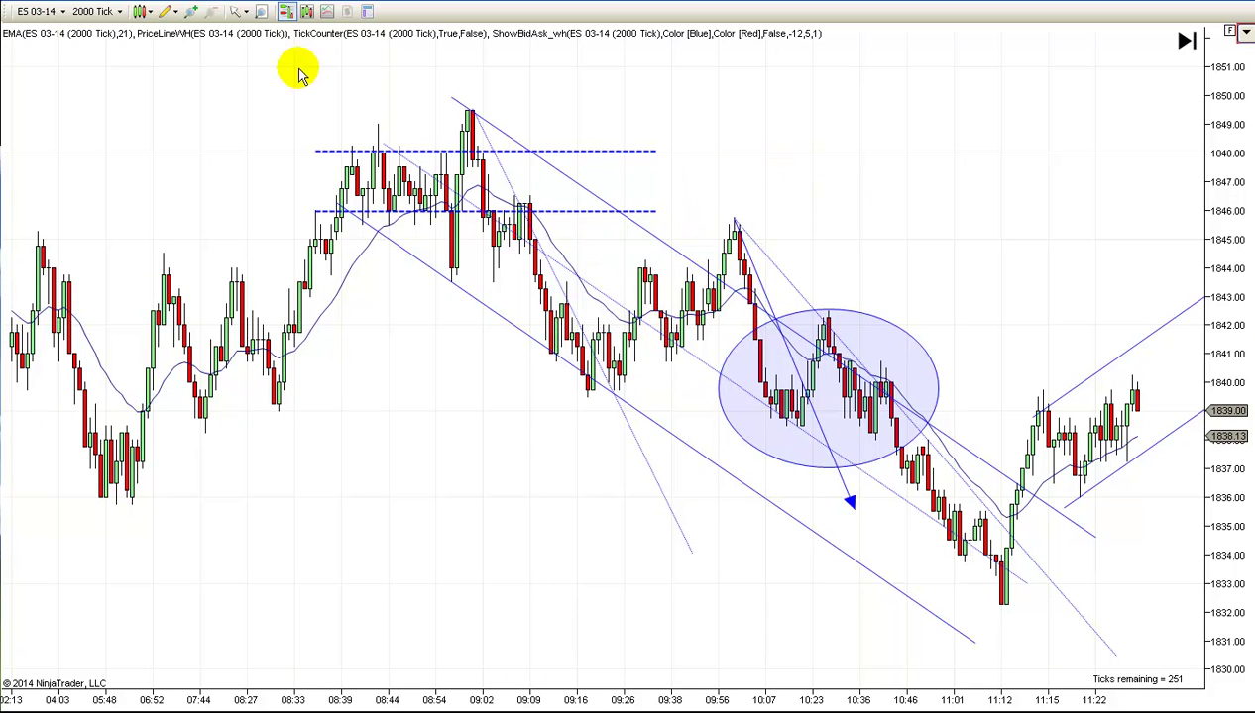
pyautogui.click(171, 11)
pyautogui.click(178, 93)
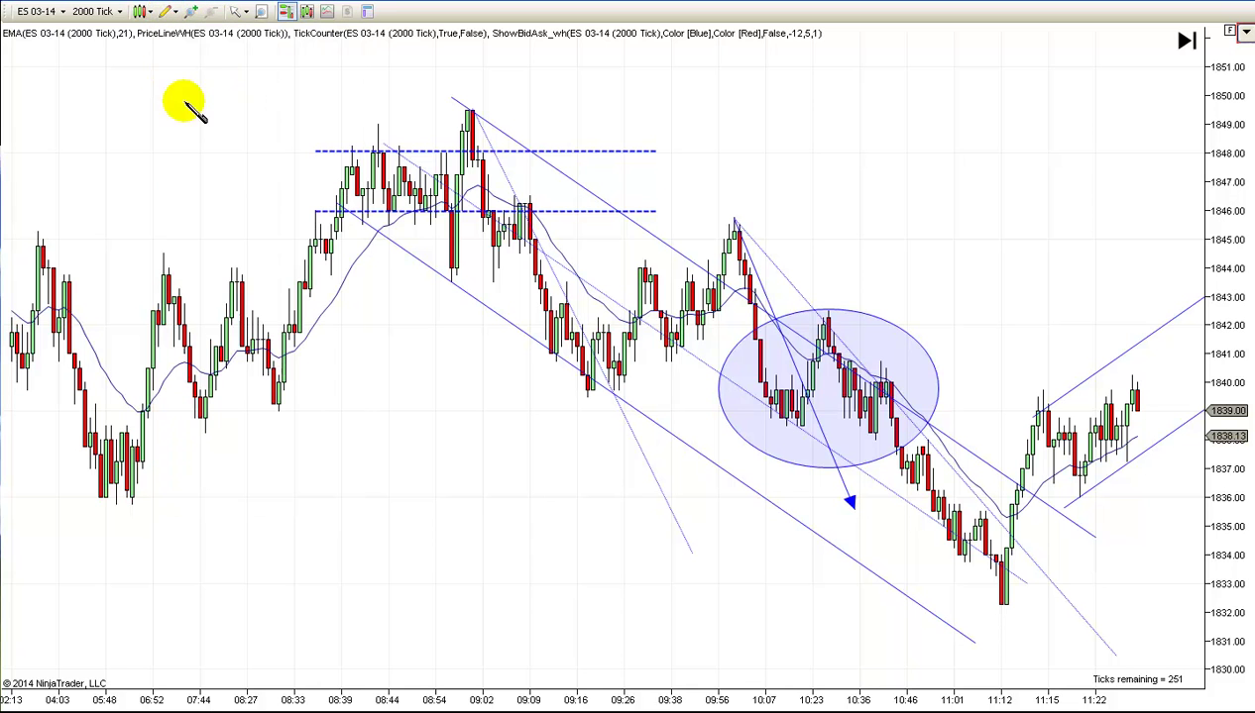
pyautogui.click(584, 394)
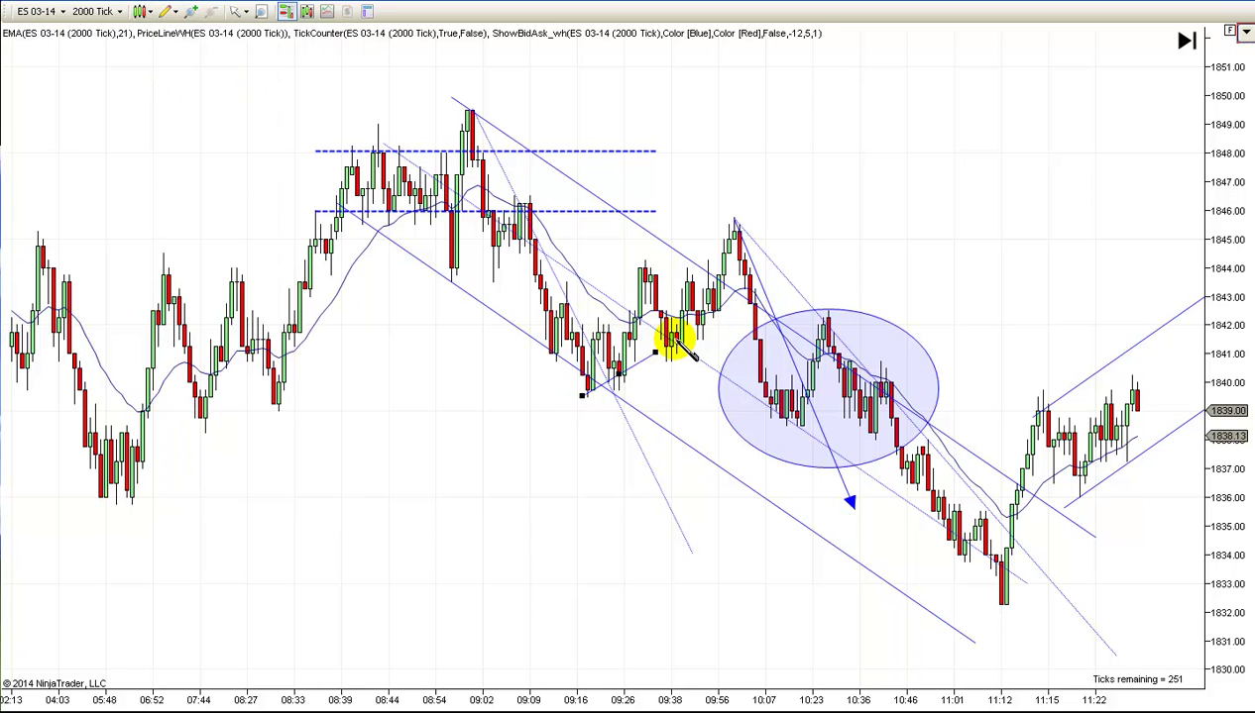
pyautogui.click(885, 210)
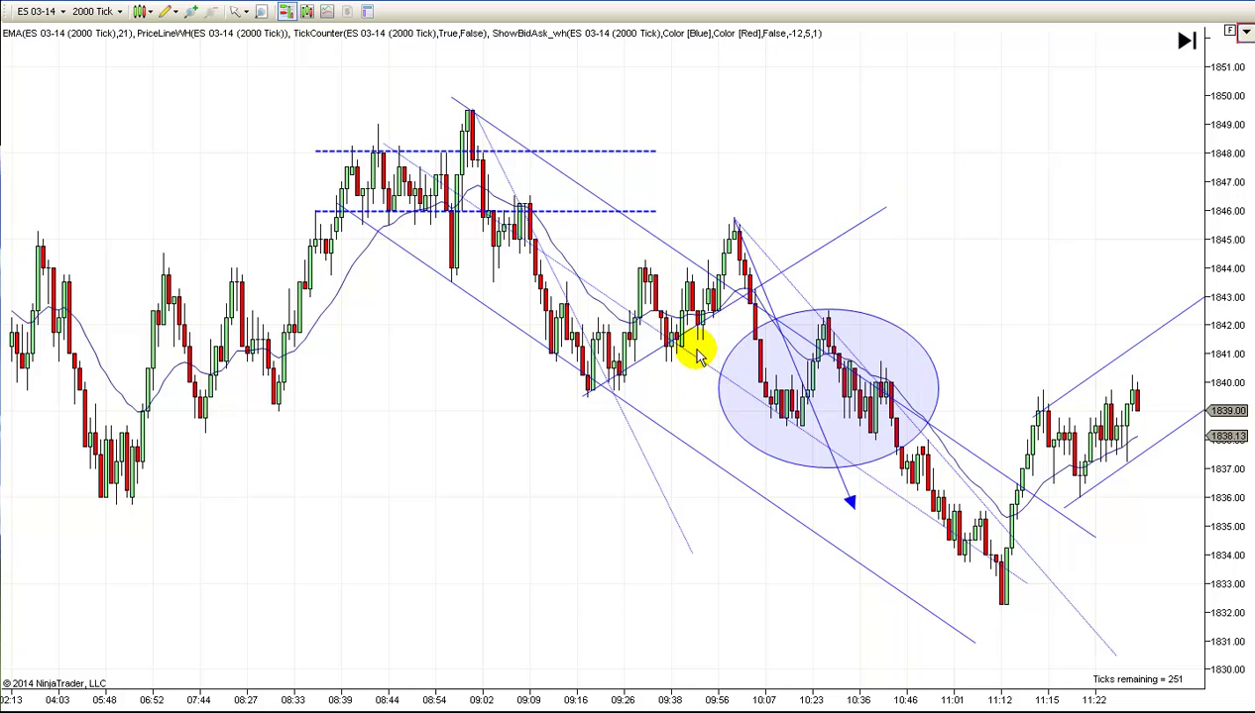
# - Duplicate the rising line along the swing highs as an upper channel boundary and extend the lower line to about 1846.25
pyautogui.moveTo(696, 330)
pyautogui.mouseDown()
pyautogui.moveTo(664, 269)
pyautogui.moveTo(672, 247)
pyautogui.moveTo(659, 249)
pyautogui.mouseUp()
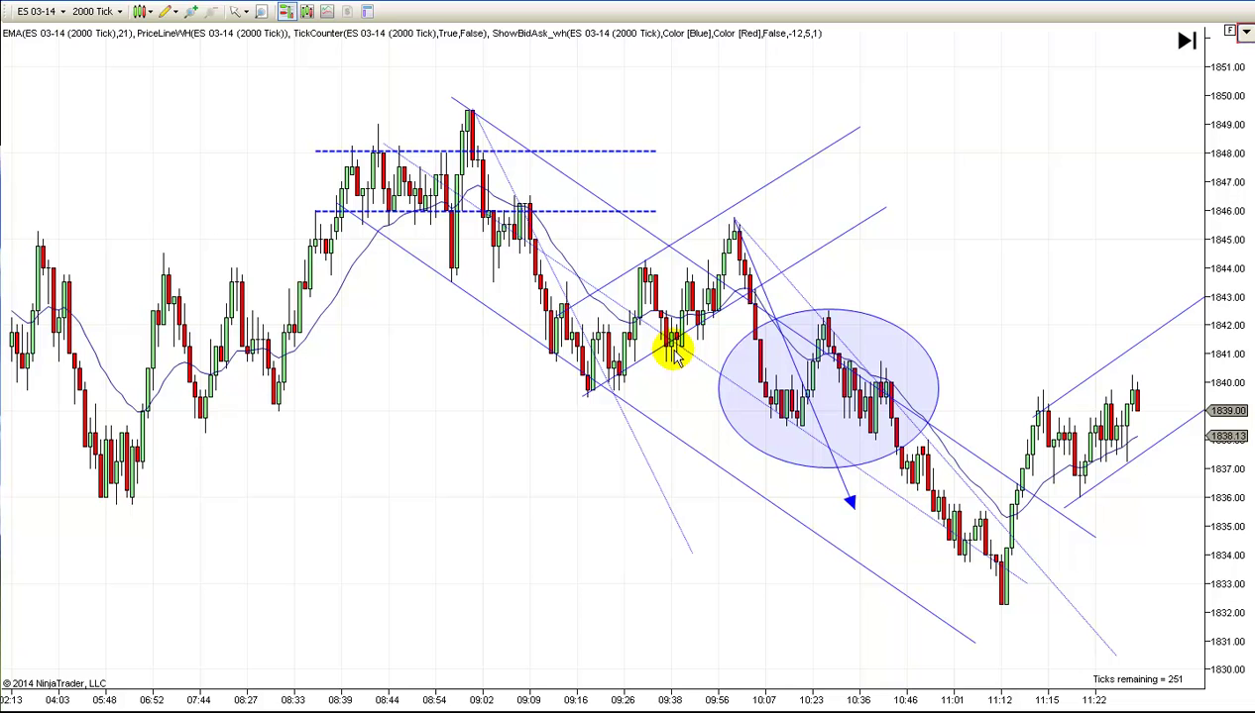
pyautogui.click(818, 248)
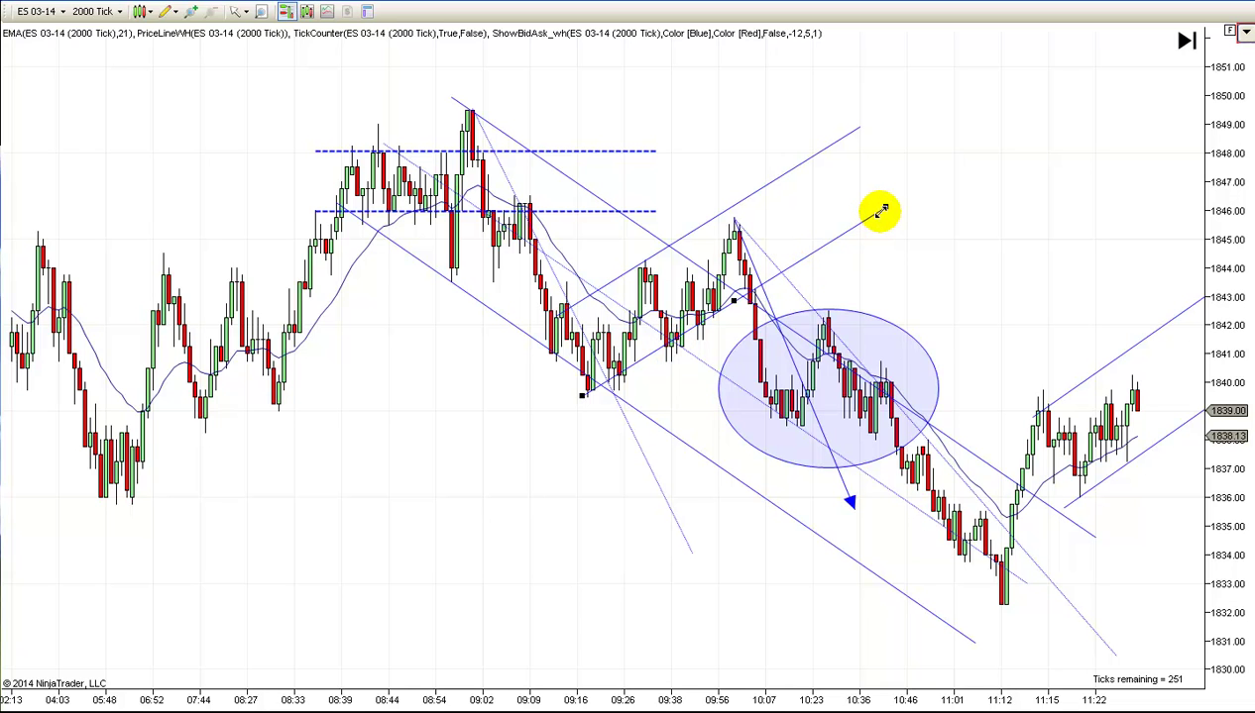
pyautogui.moveTo(883, 208); pyautogui.dragTo(921, 204)
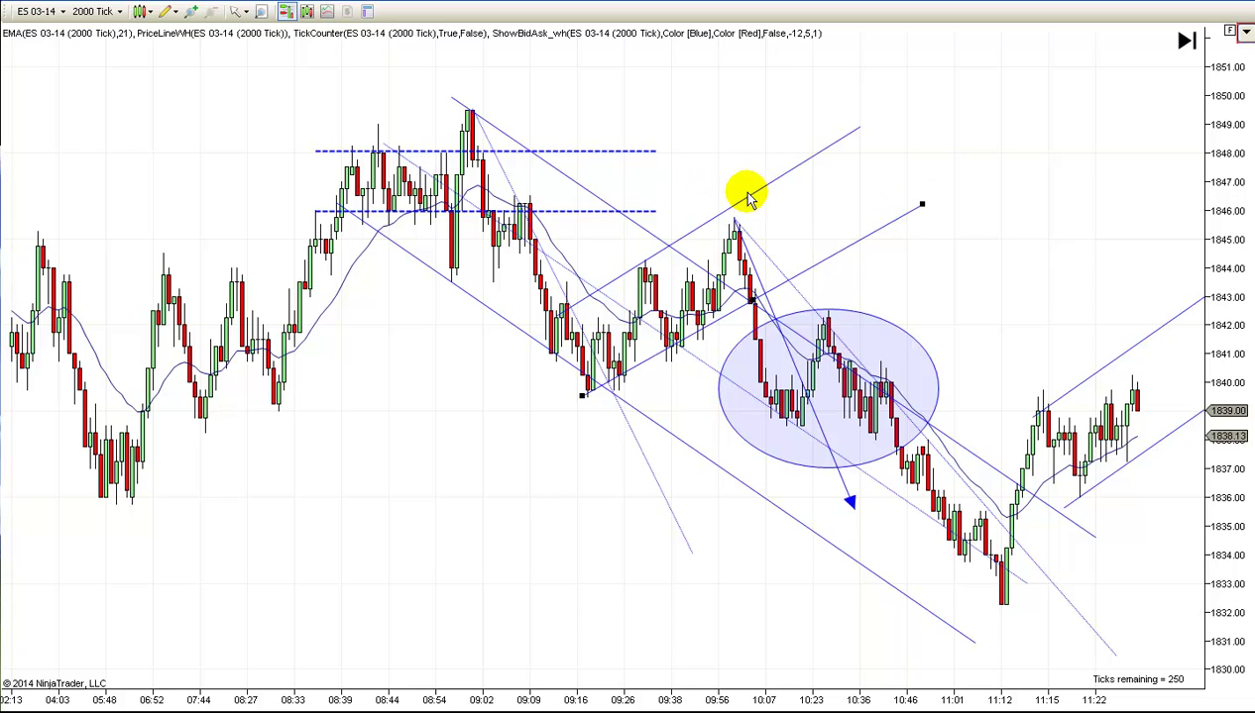
# - Shift the upper line of the rising channel toward later bars and raise it slightly to clear the 10:00 high
pyautogui.moveTo(750, 189); pyautogui.dragTo(779, 186)
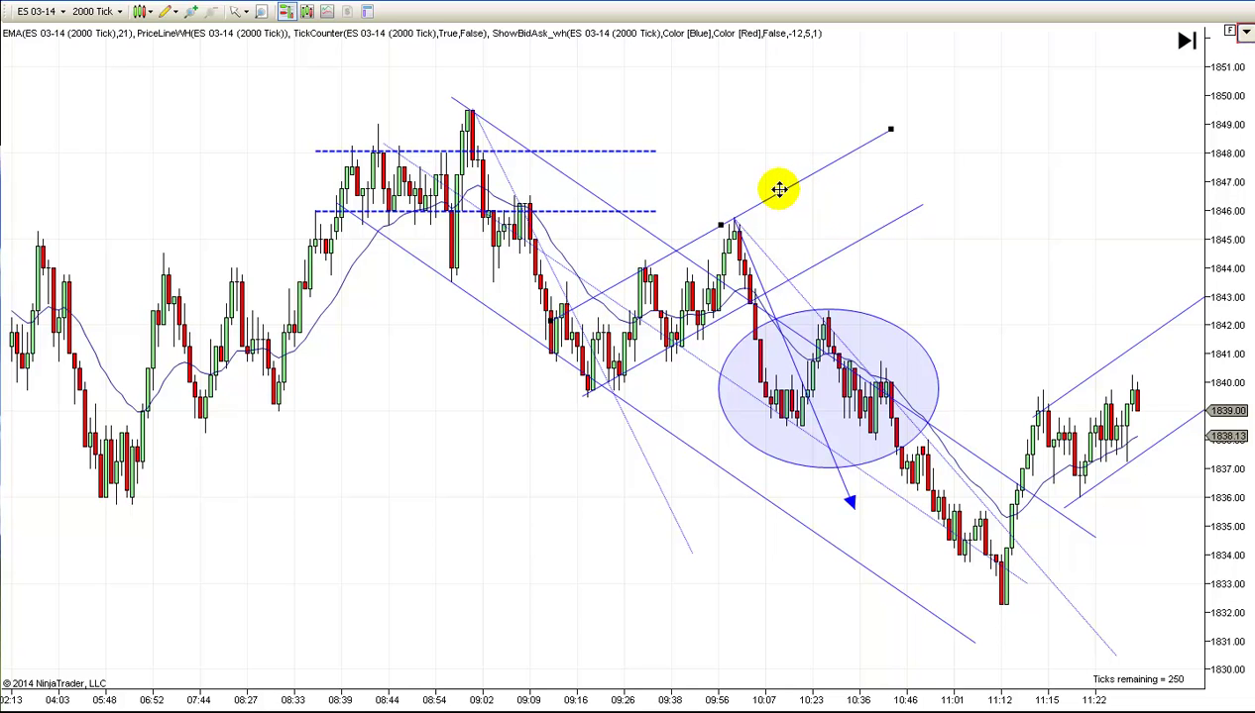
pyautogui.click(973, 223)
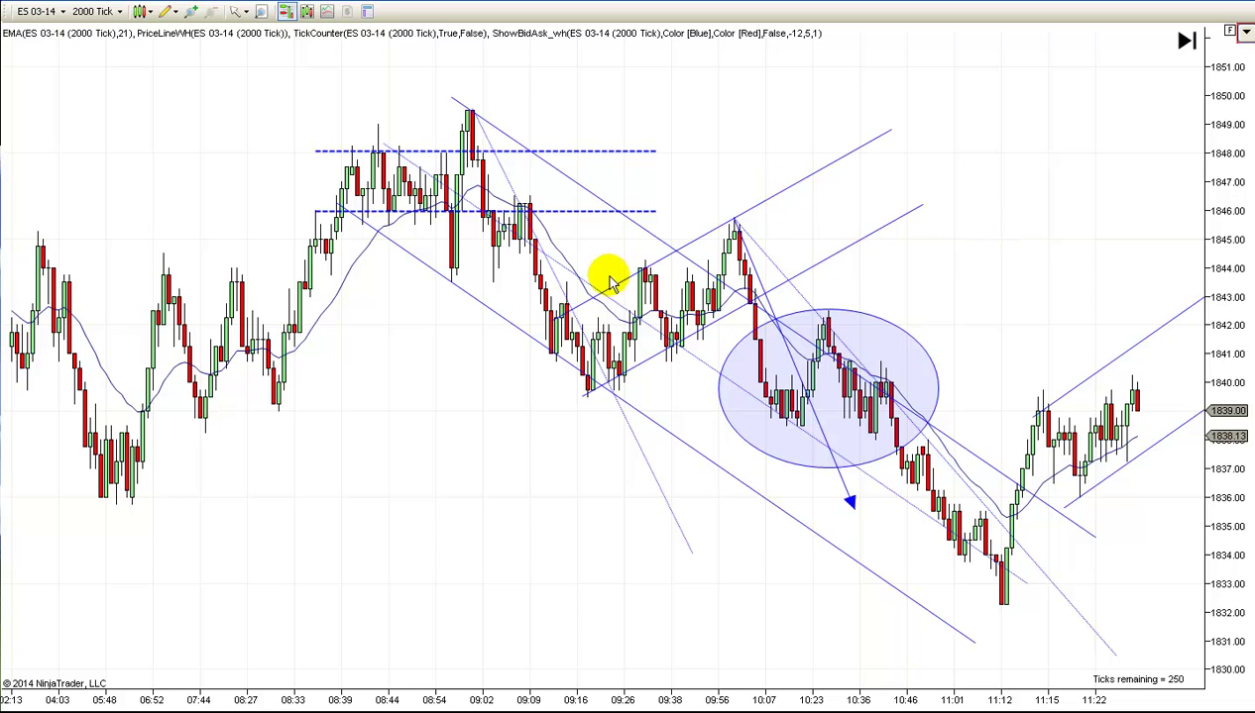
pyautogui.moveTo(613, 283); pyautogui.dragTo(614, 278)
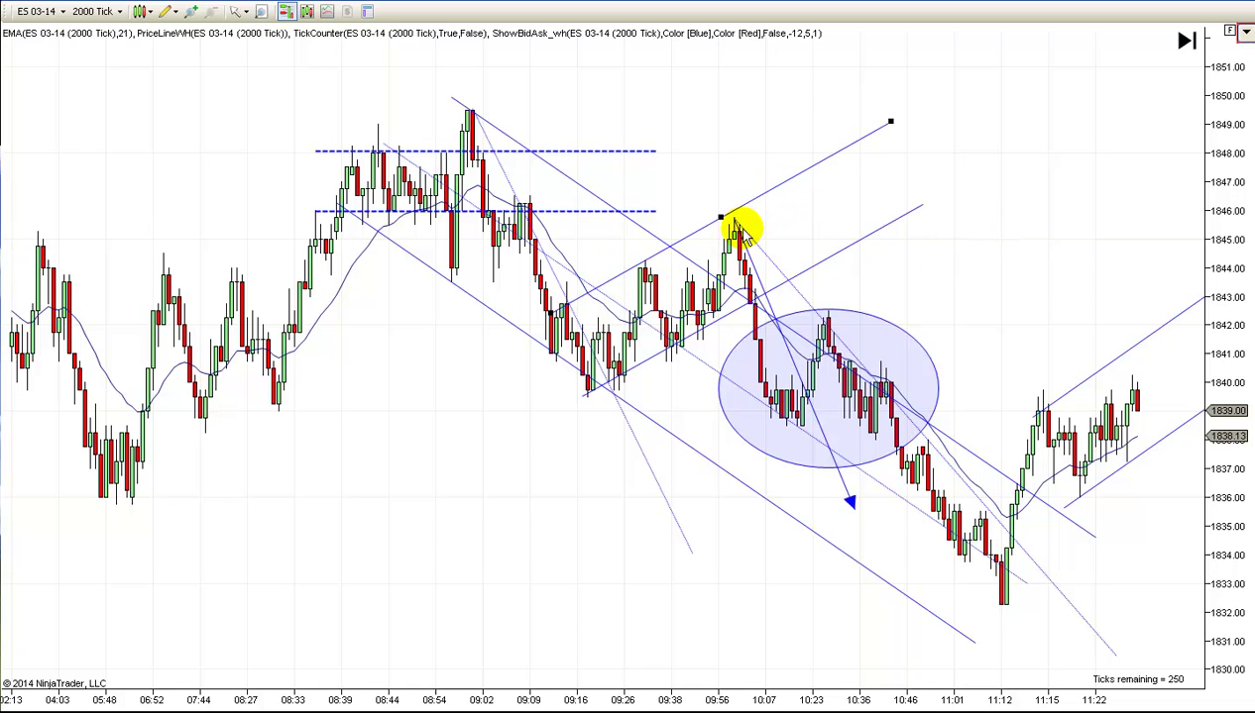
pyautogui.click(950, 246)
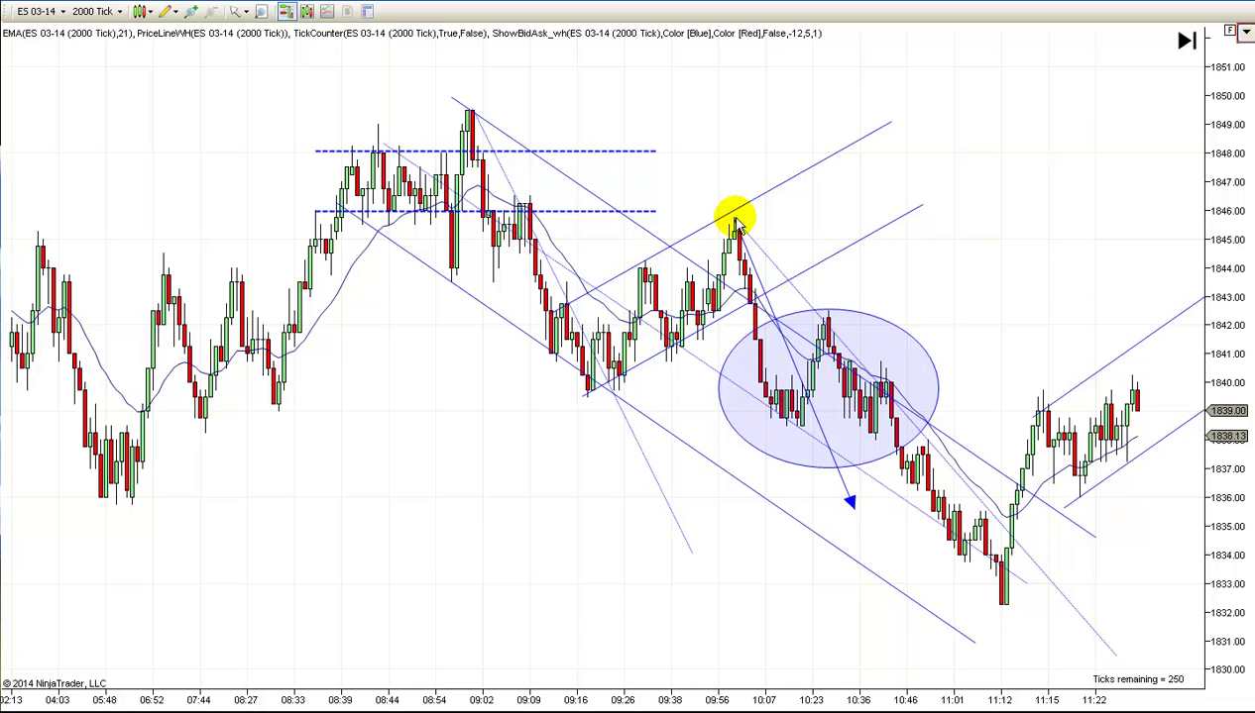
# - Draw a horizontal line at about 1844.00 along the first swing high of the second congestion area, extending past the 10:00 peak
pyautogui.click(171, 14)
pyautogui.click(144, 110)
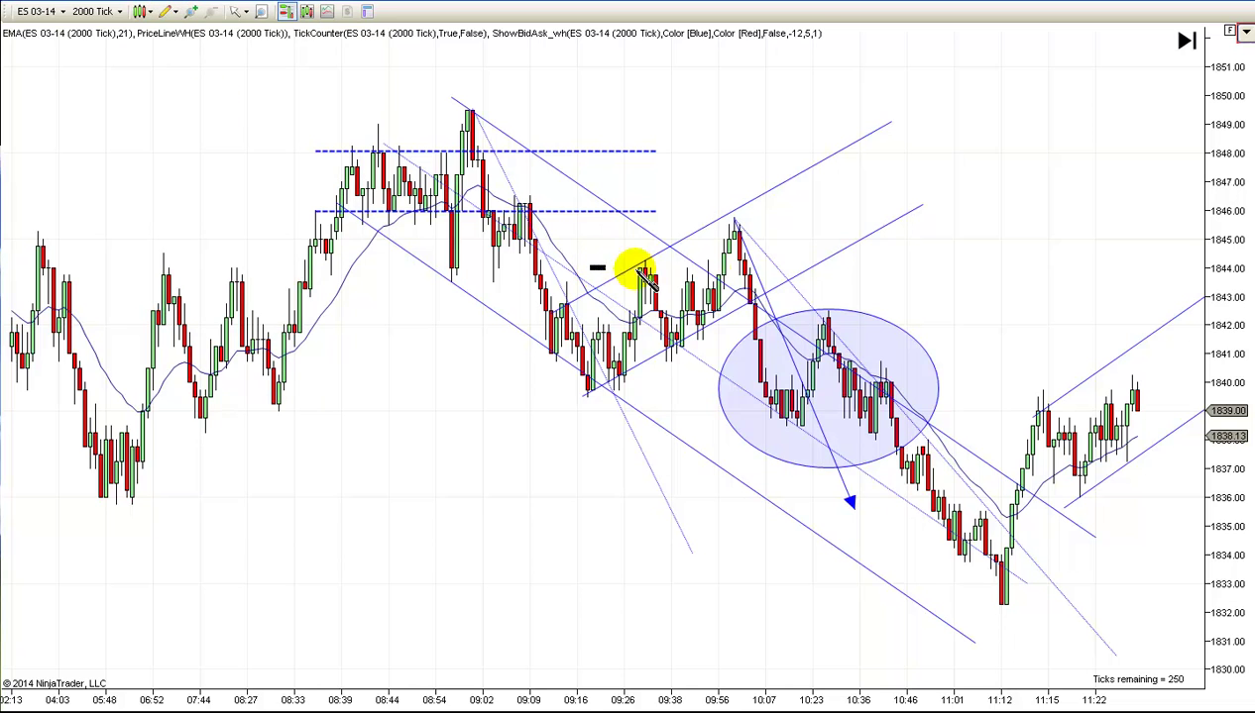
pyautogui.click(805, 268)
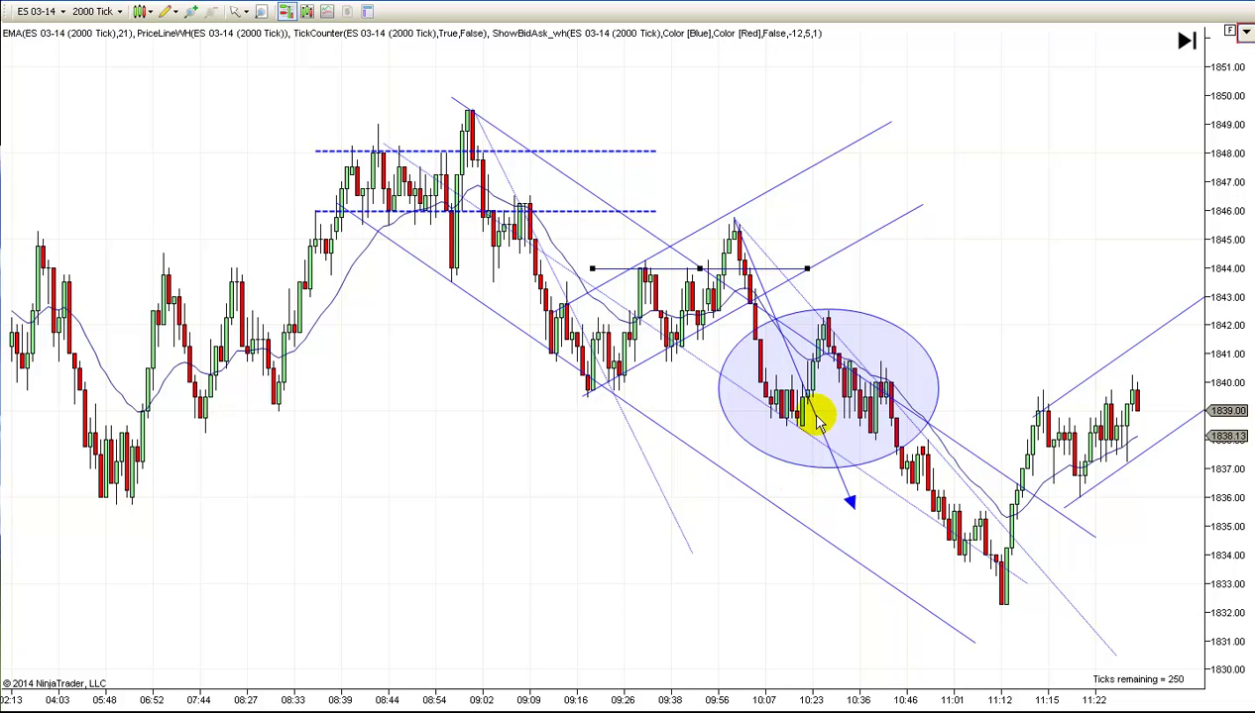
# - Move the down arrow and the remaining ellipse off the price bars into the empty area above the latest rising channel
pyautogui.moveTo(801, 392); pyautogui.dragTo(1032, 245)
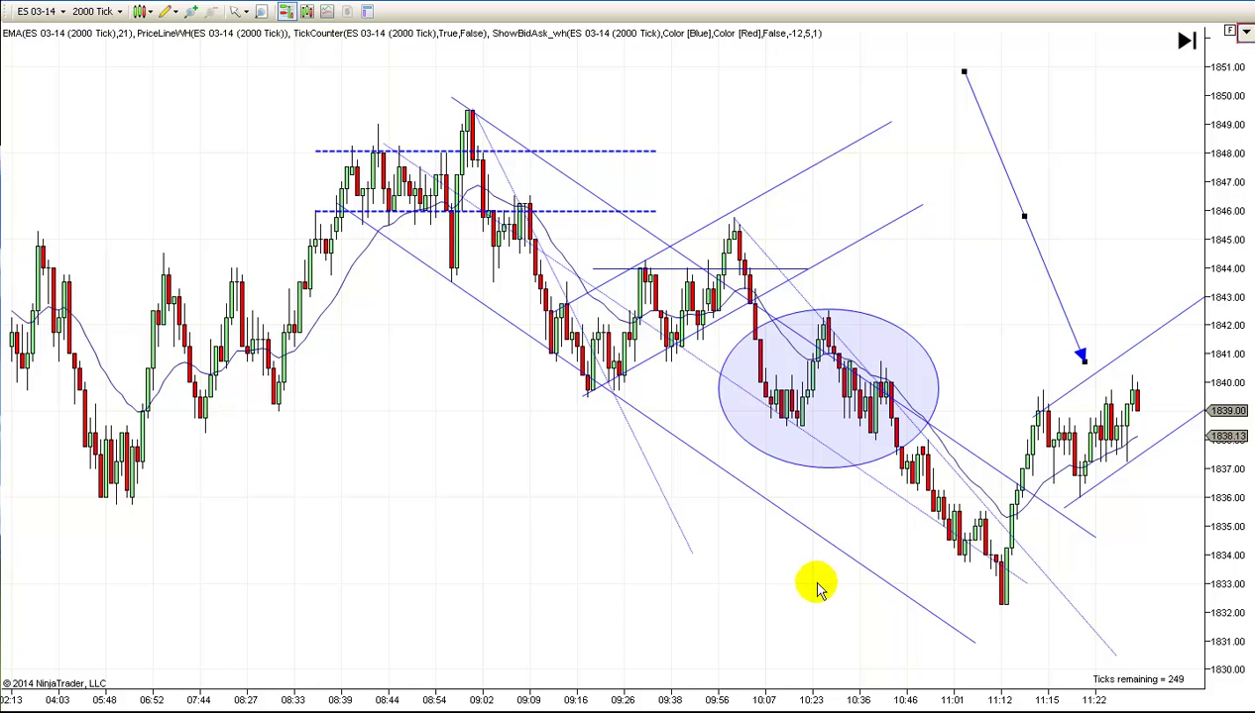
pyautogui.moveTo(800, 587); pyautogui.dragTo(815, 592)
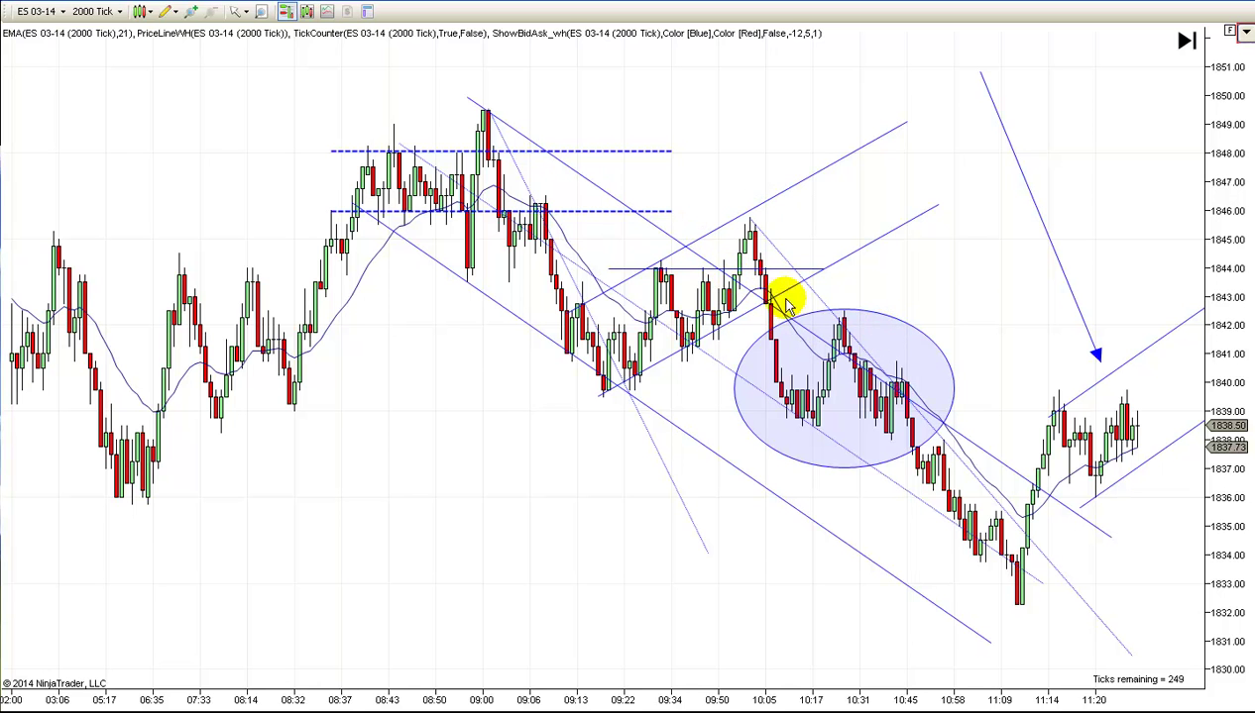
pyautogui.scroll(-3, 926, 283)
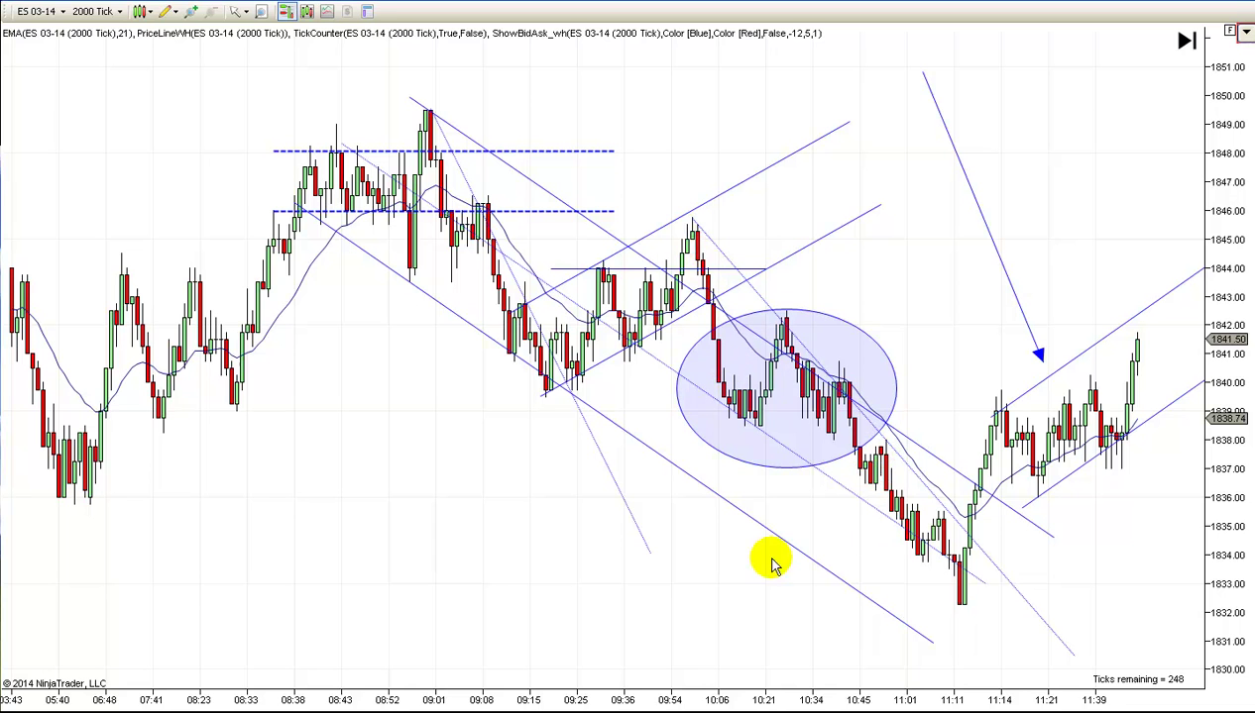
pyautogui.hscroll(1, 684, 573)
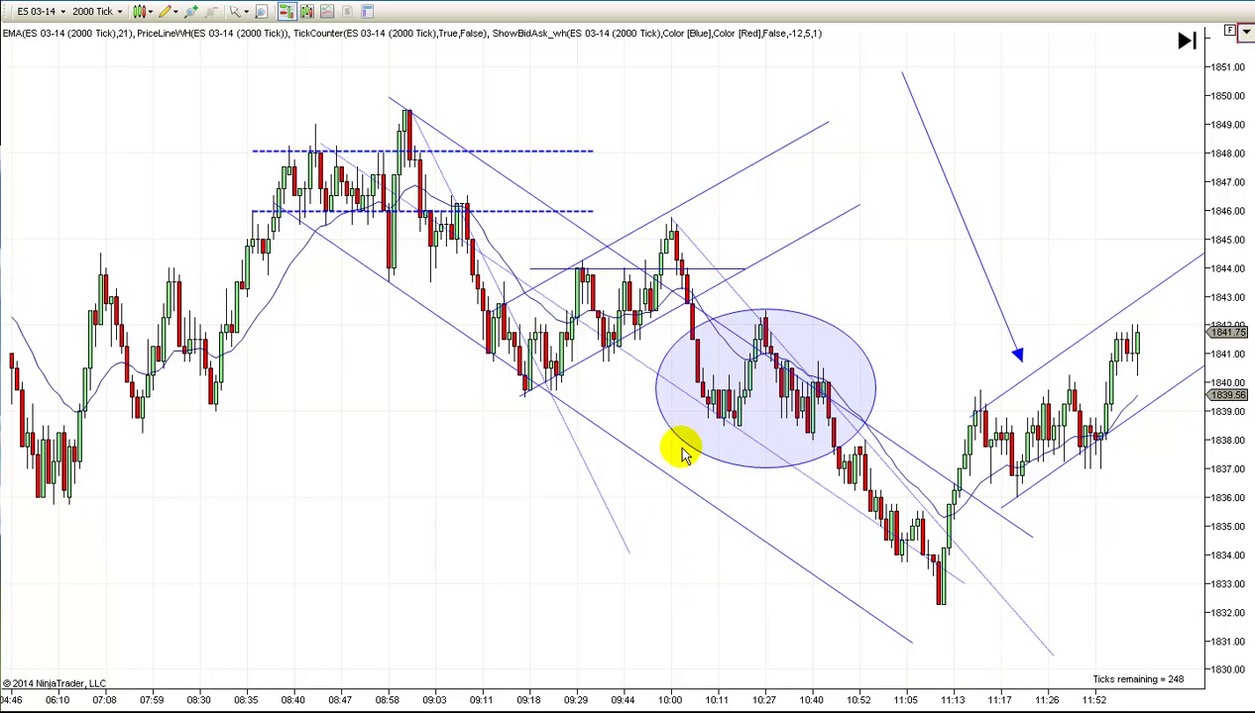
pyautogui.hscroll(1, 674, 594)
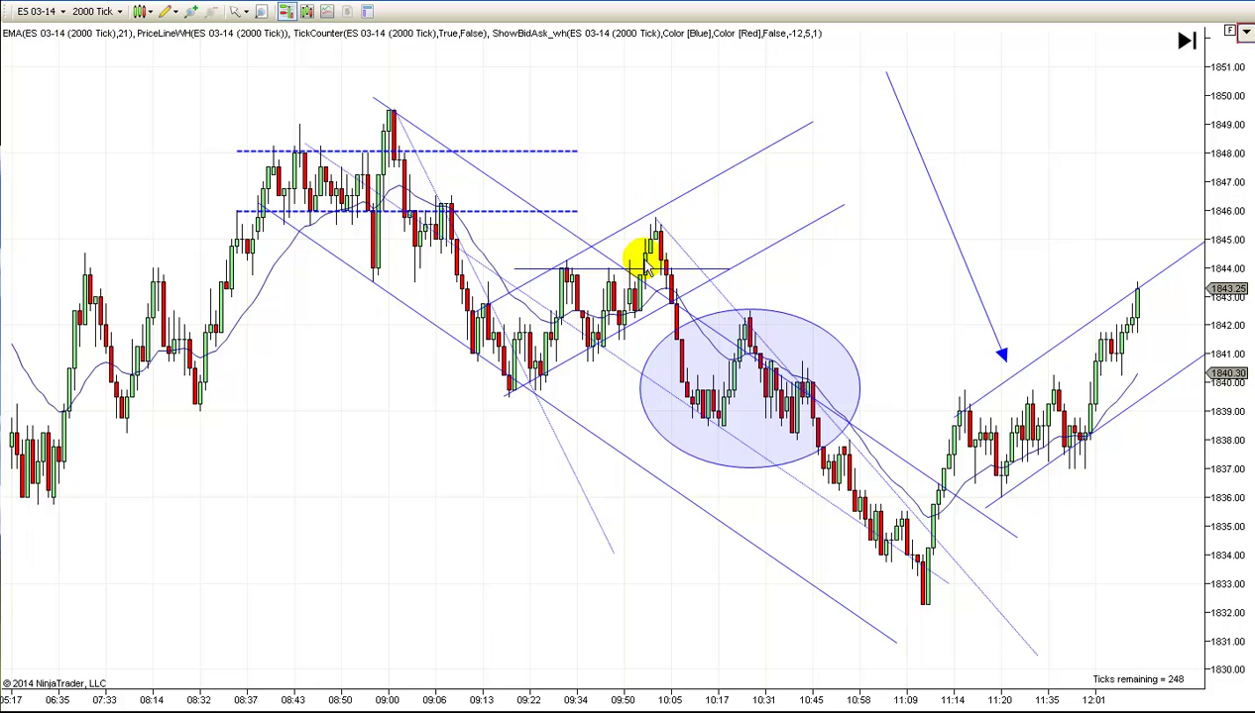
pyautogui.scroll(1, 691, 137)
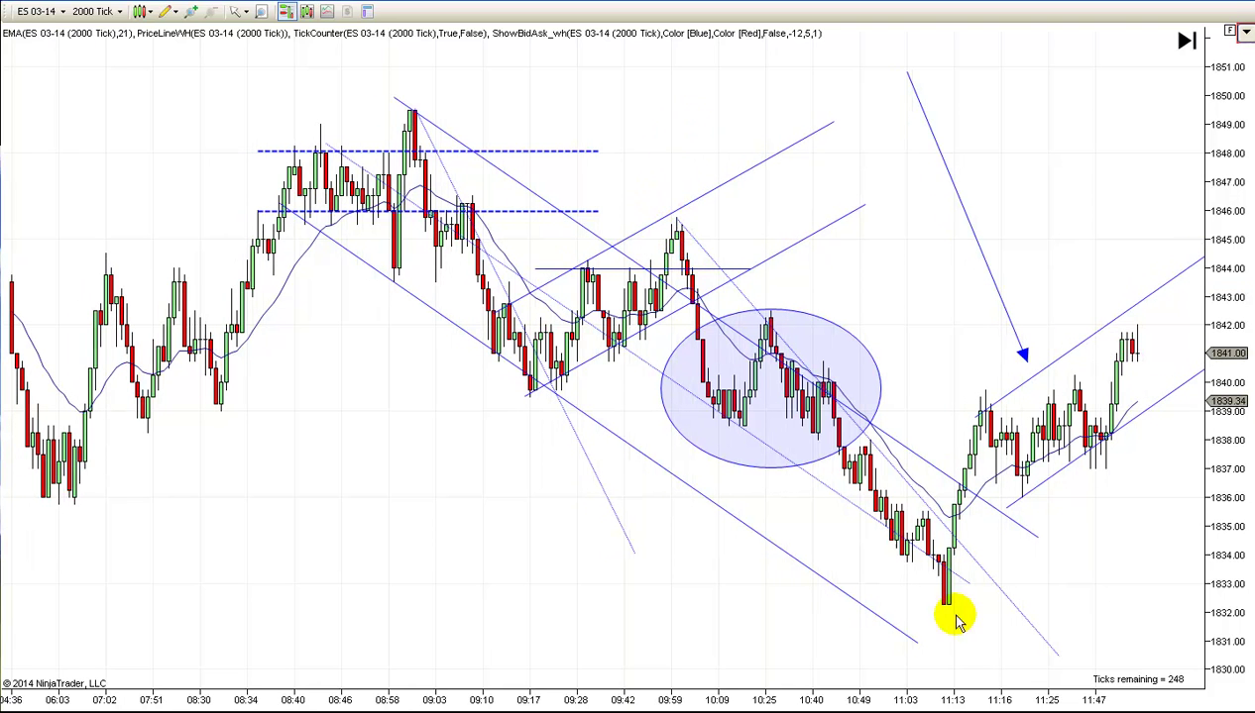
pyautogui.scroll(-1, 734, 625)
pyautogui.scroll(-1, 716, 632)
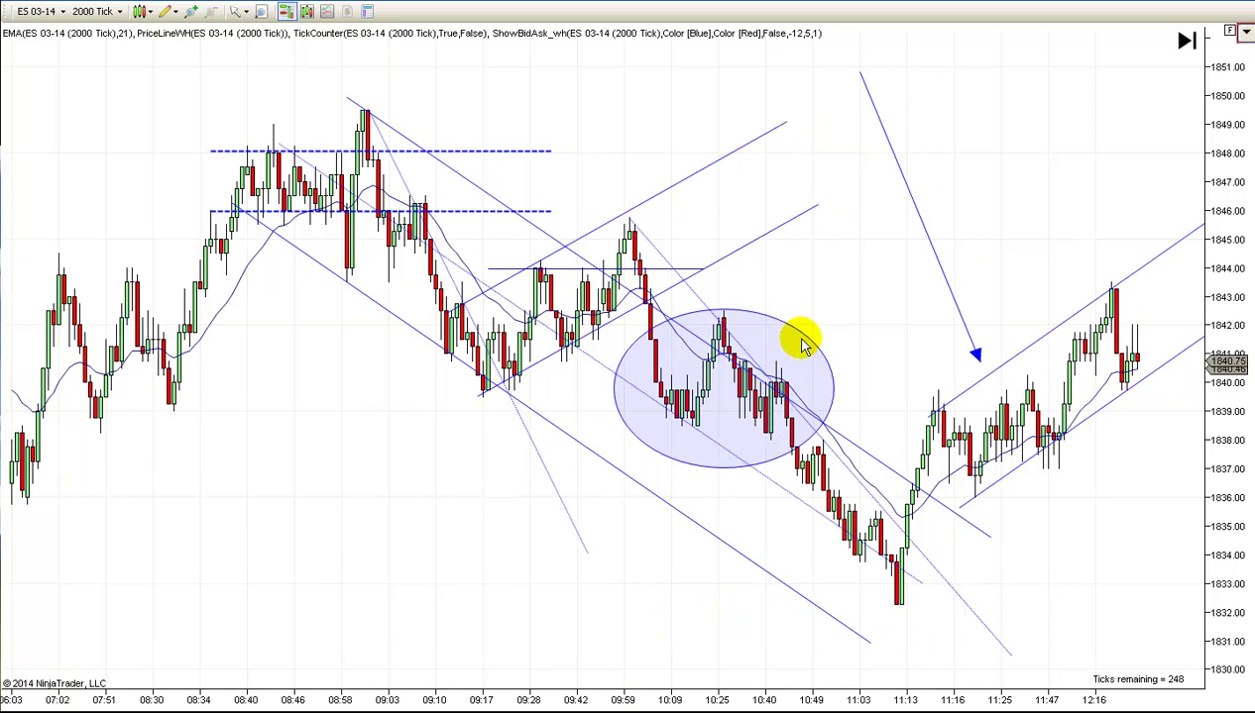
pyautogui.click(759, 368)
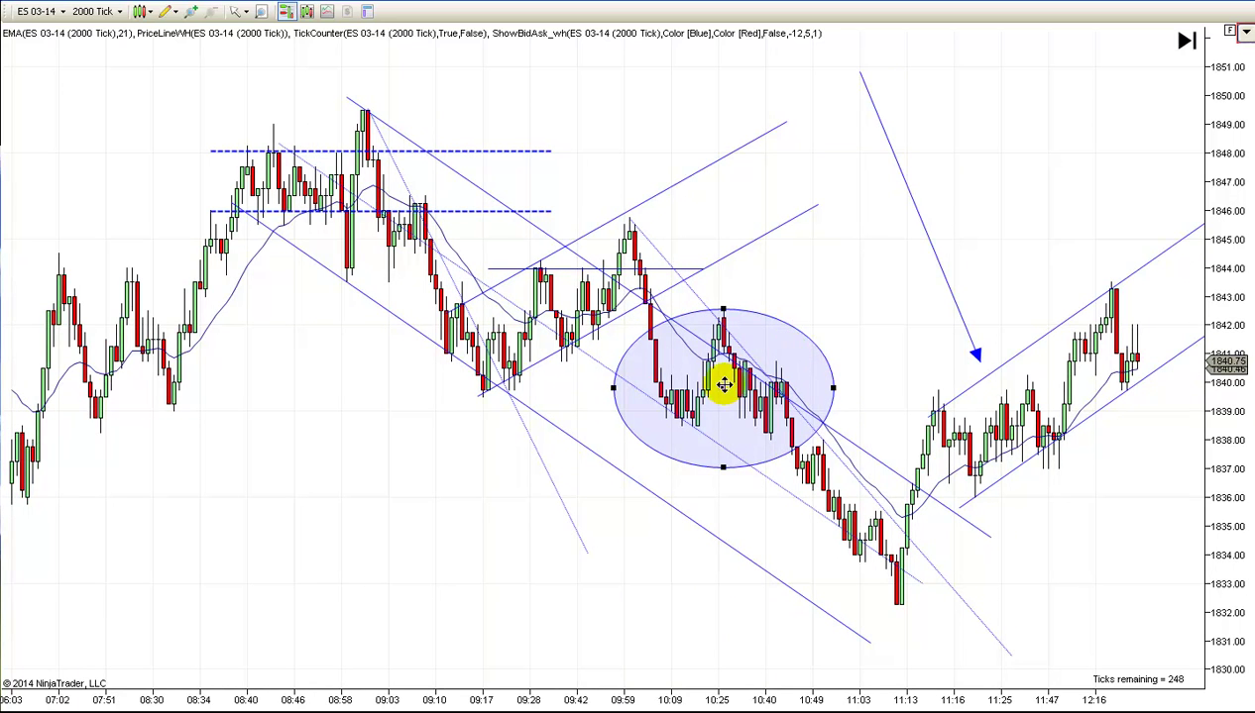
pyautogui.moveTo(721, 384); pyautogui.dragTo(963, 242)
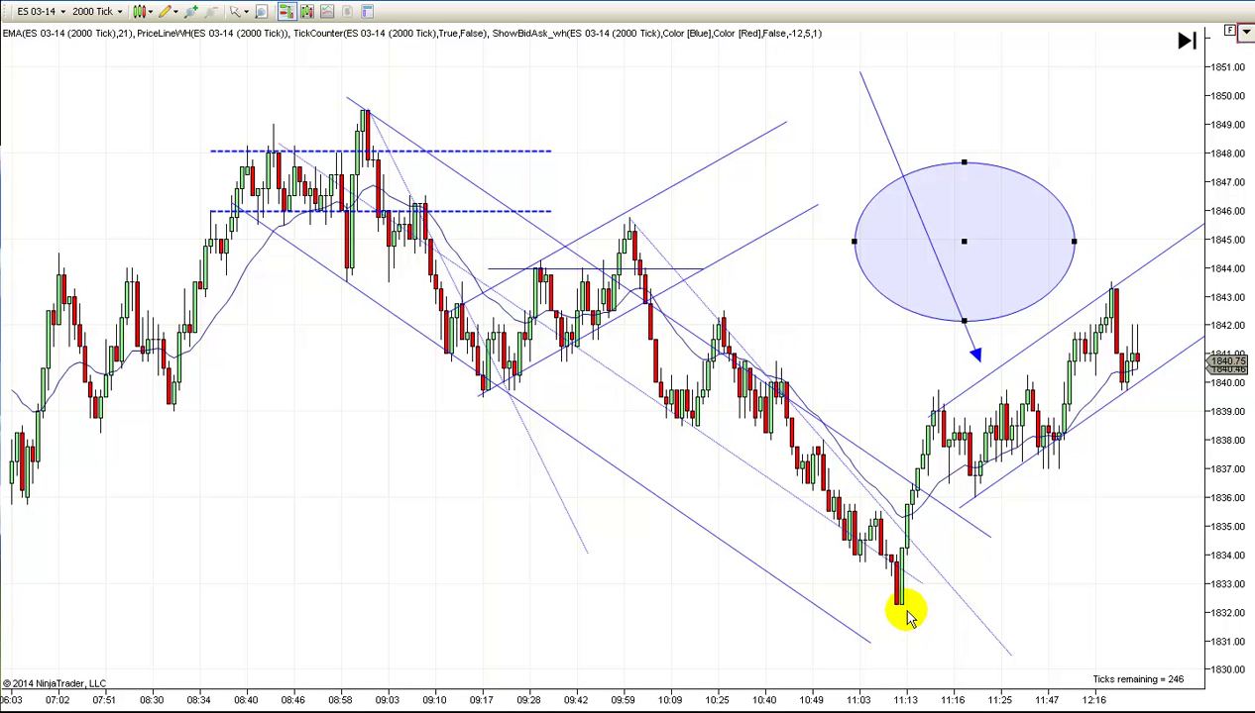
# - Fit the arrow to the decline from about 1845.75 to 1838.50, shift it onto the decline from about 1842.50, and delete it
pyautogui.moveTo(902, 174); pyautogui.dragTo(670, 317)
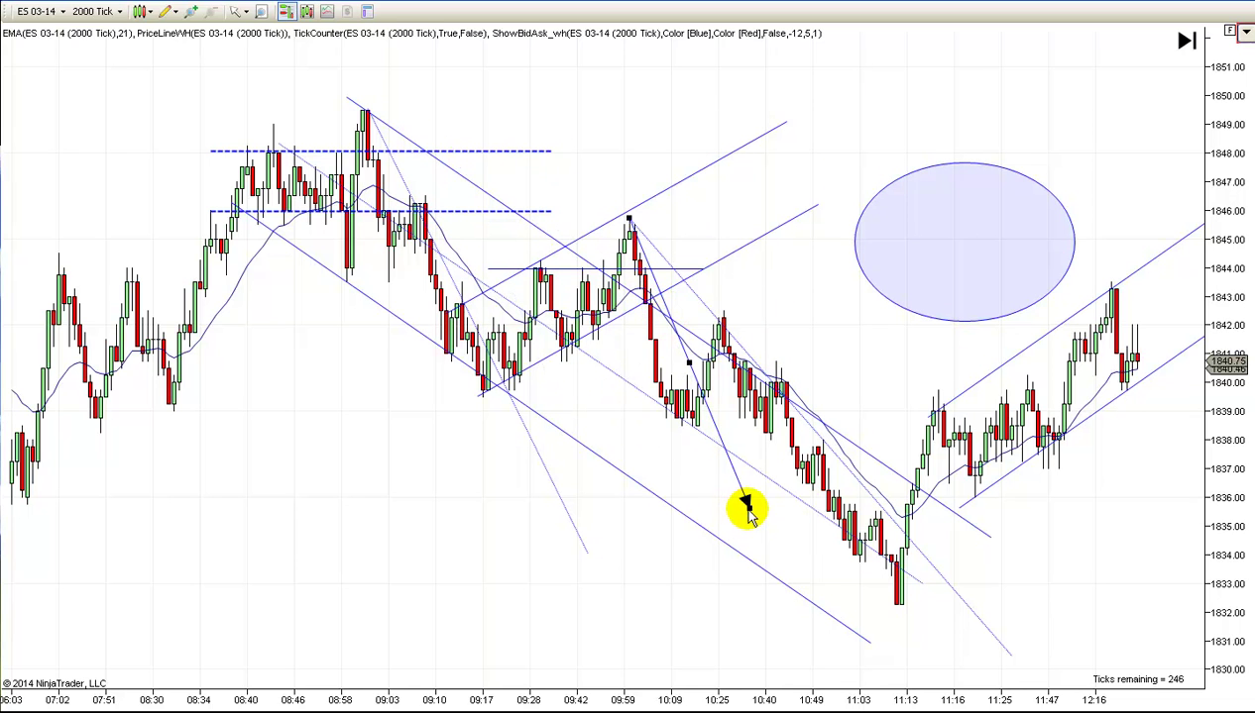
pyautogui.moveTo(745, 503); pyautogui.dragTo(696, 422)
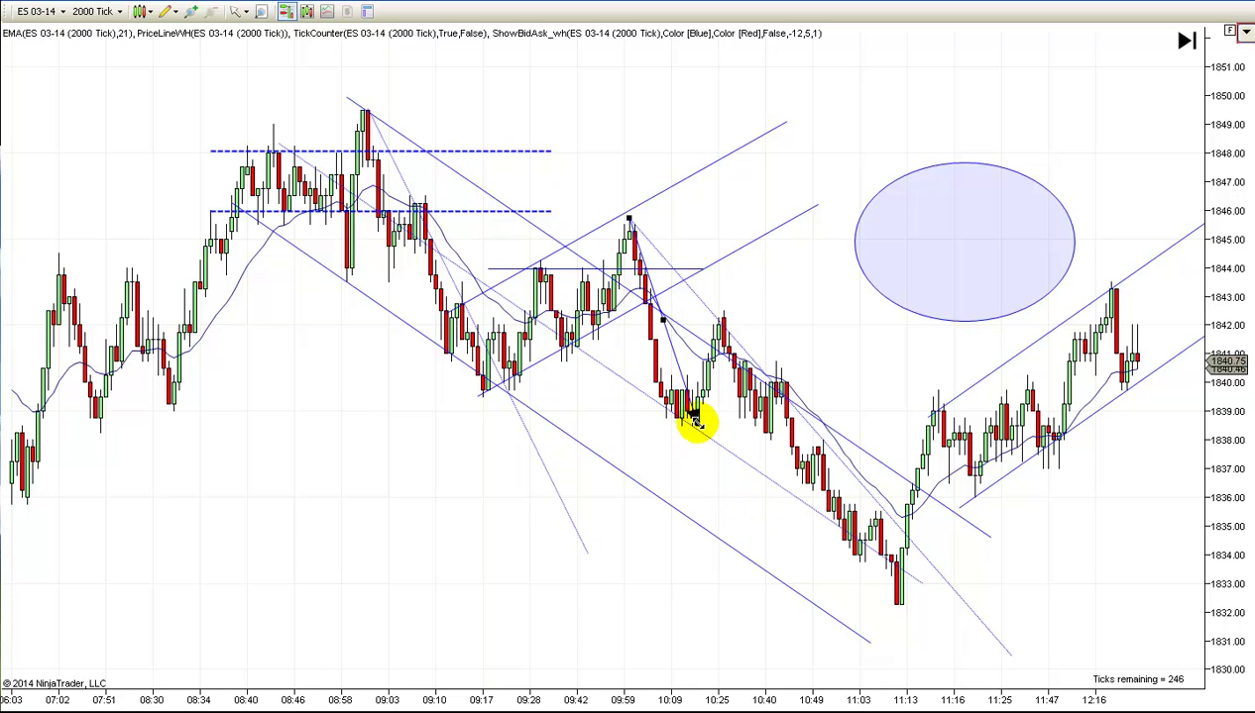
pyautogui.moveTo(663, 332); pyautogui.dragTo(759, 428)
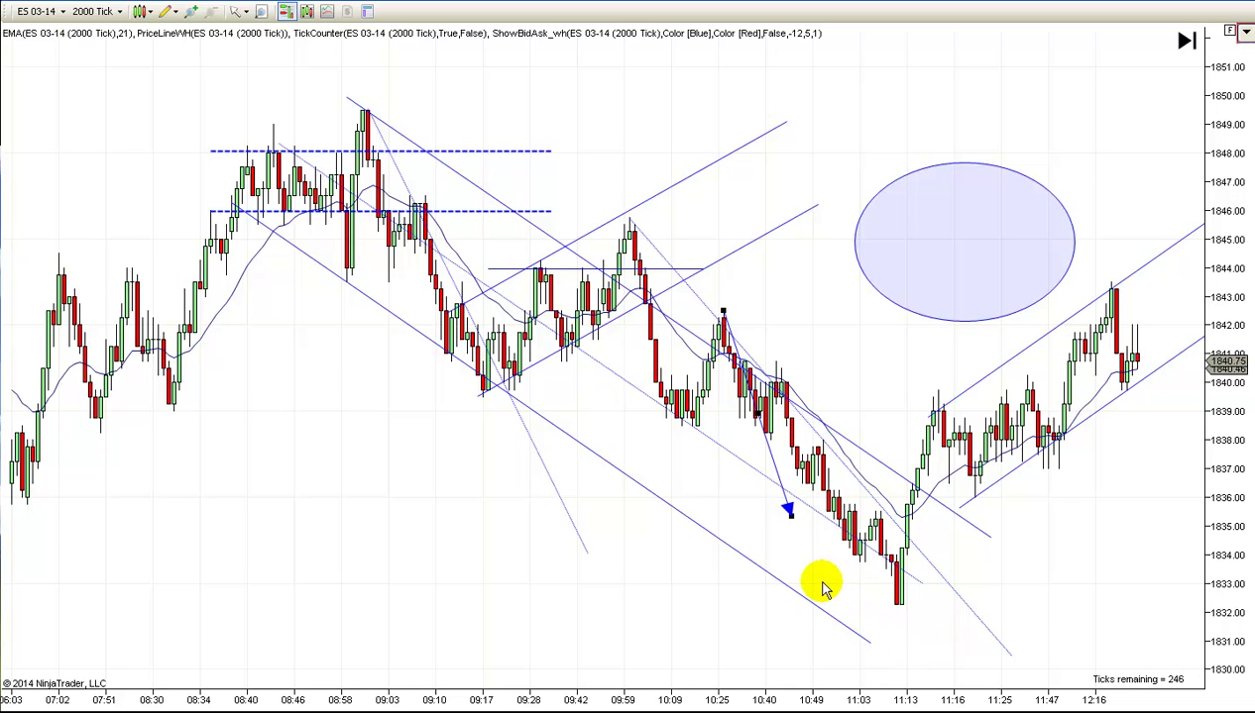
pyautogui.click(746, 382)
pyautogui.press('Delete')
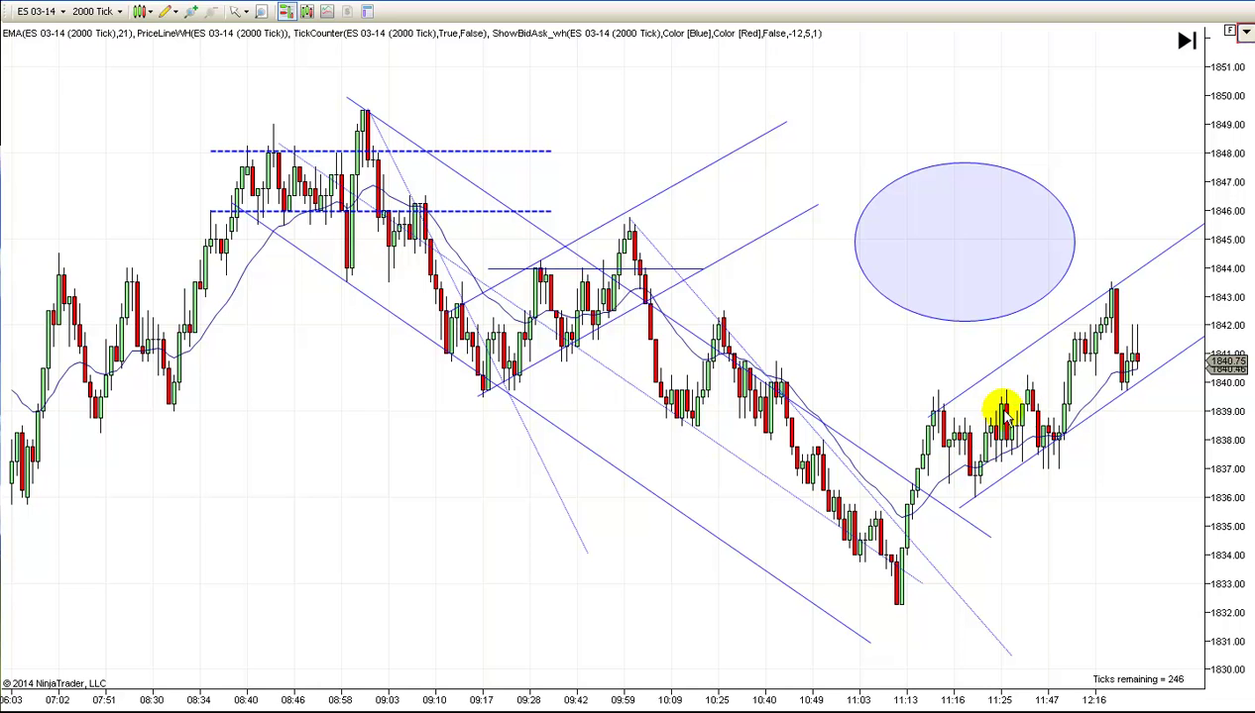
# - Delete the ellipse in the empty area above the latest rising channel
pyautogui.scroll(-3, 1065, 495)
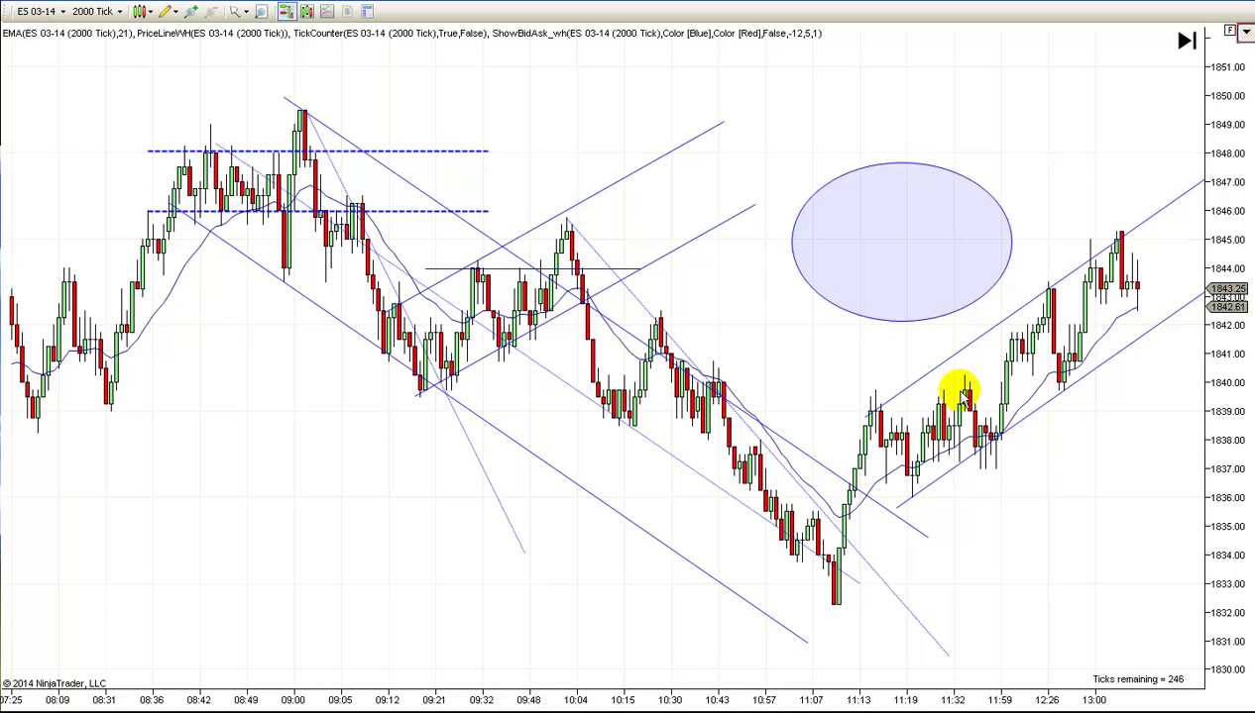
pyautogui.scroll(1, 1070, 540)
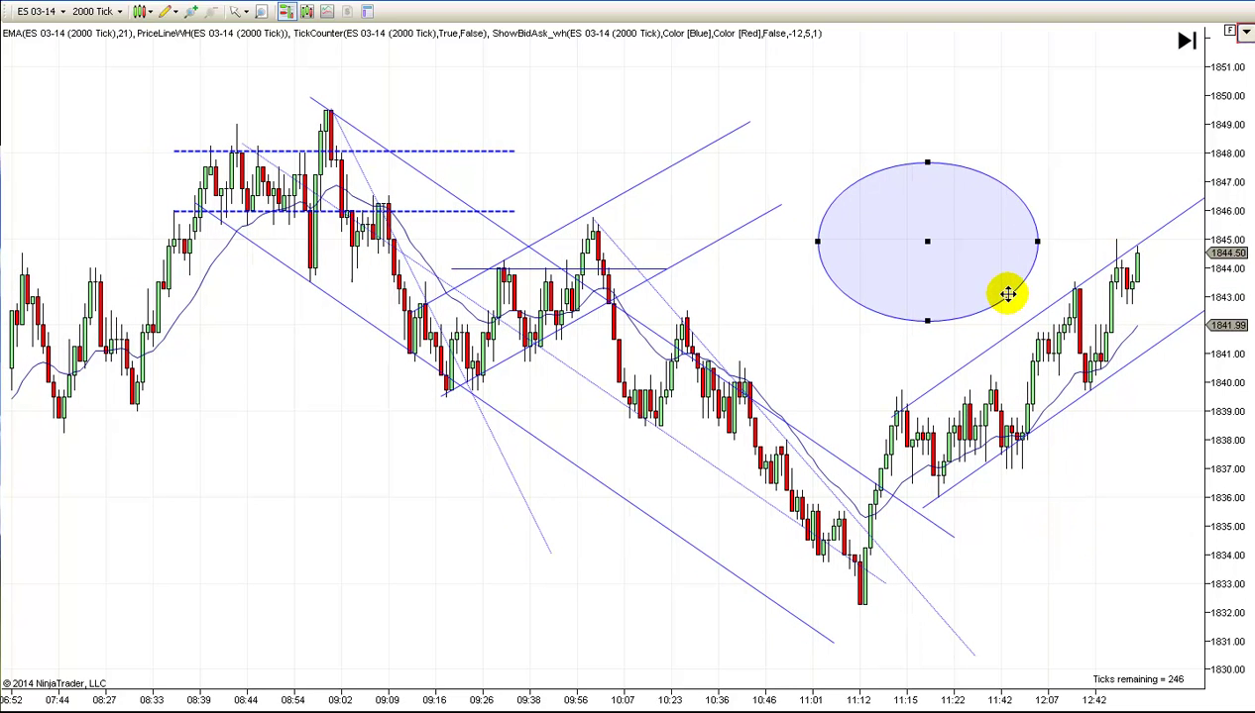
pyautogui.press('Delete')
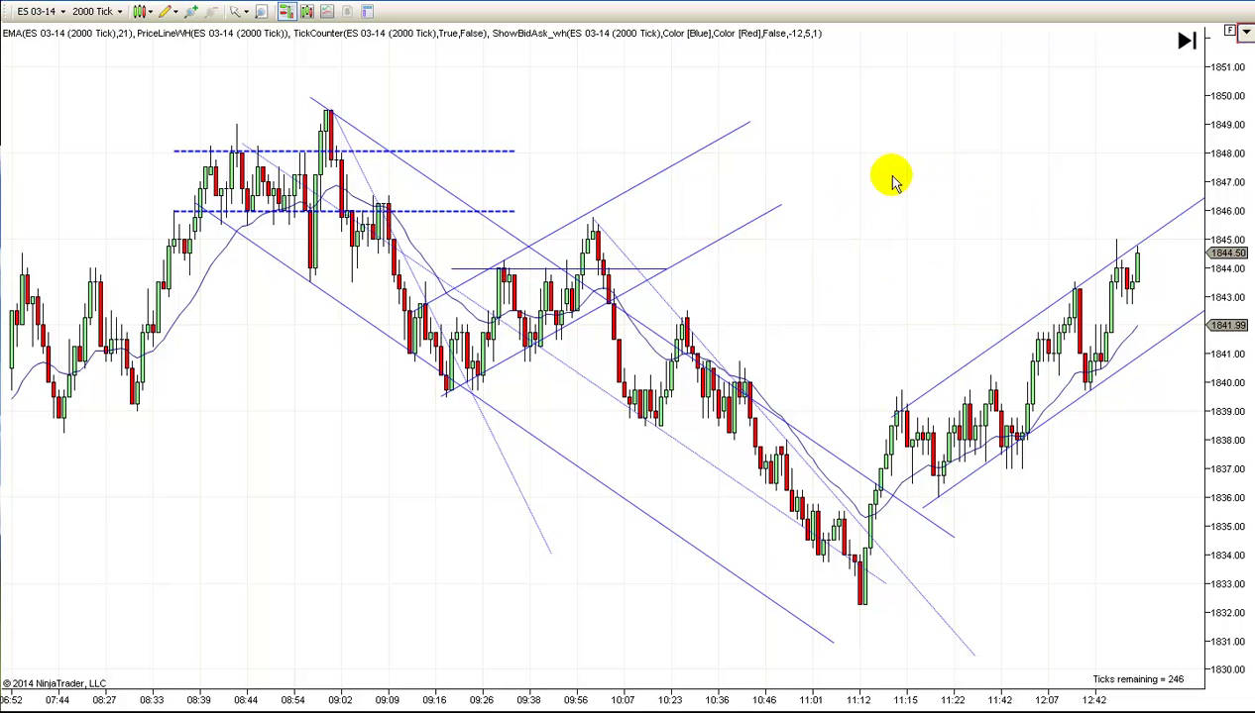
# - Switch to the picture viewer and examine the outlined congestion areas in "2014-03-03 Trading Range (congestion areas).JPG"
pyautogui.scroll(5, 1001, 202)
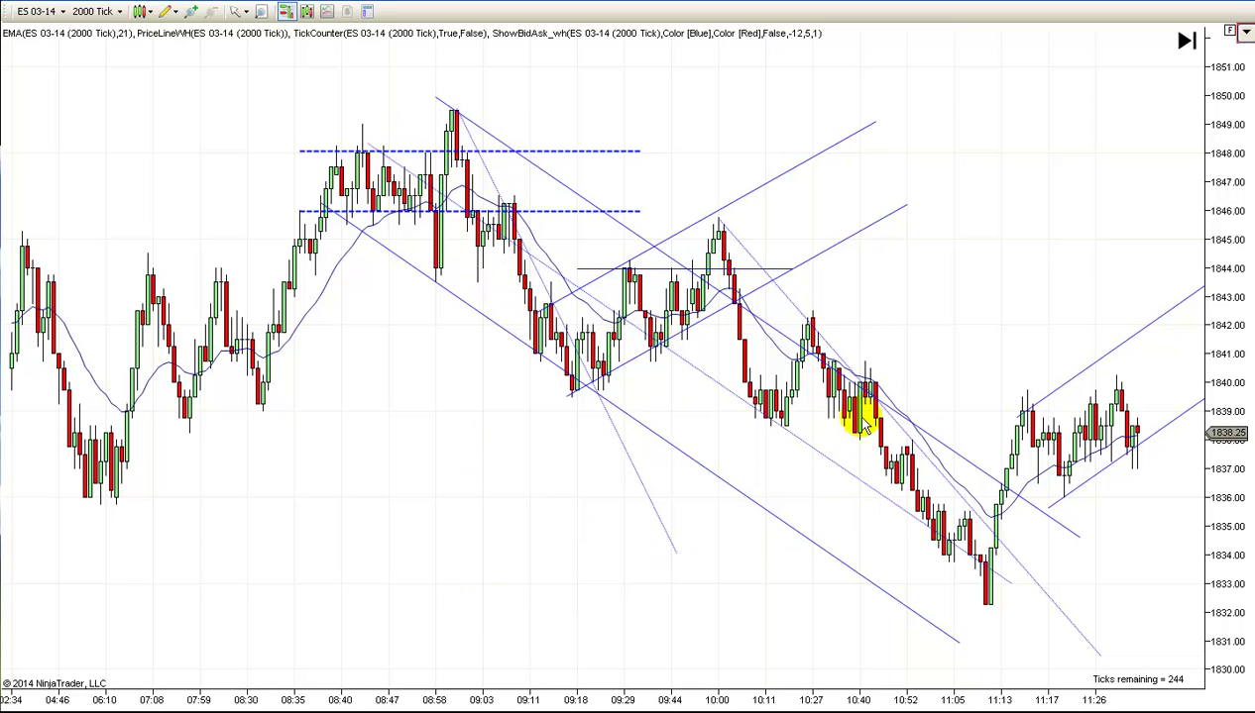
pyautogui.scroll(-6, 852, 301)
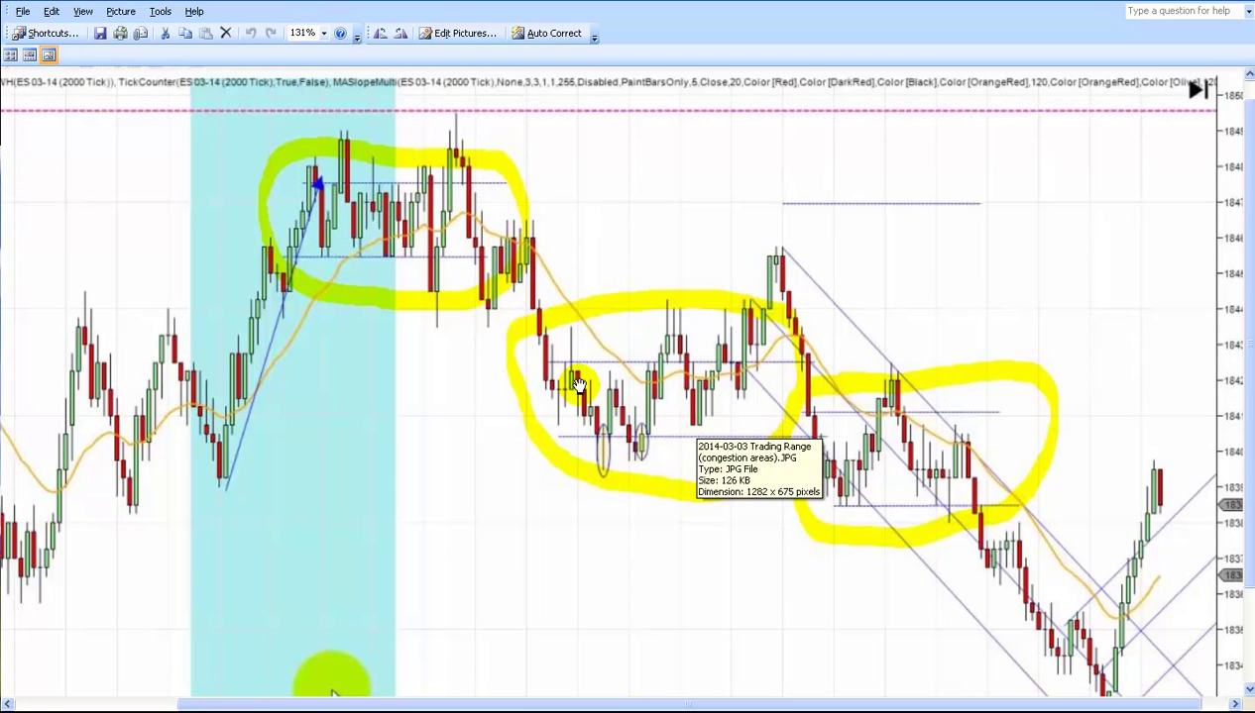
pyautogui.moveTo(713, 499); pyautogui.dragTo(682, 496)
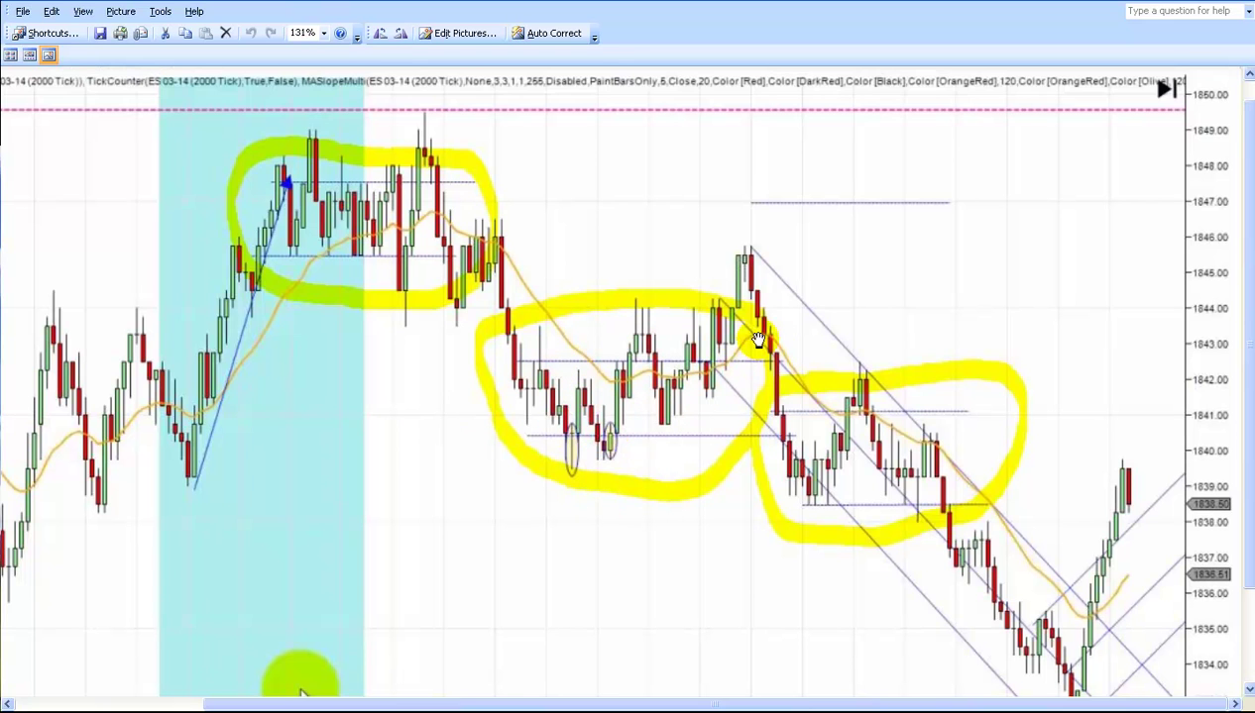
pyautogui.moveTo(302, 689)
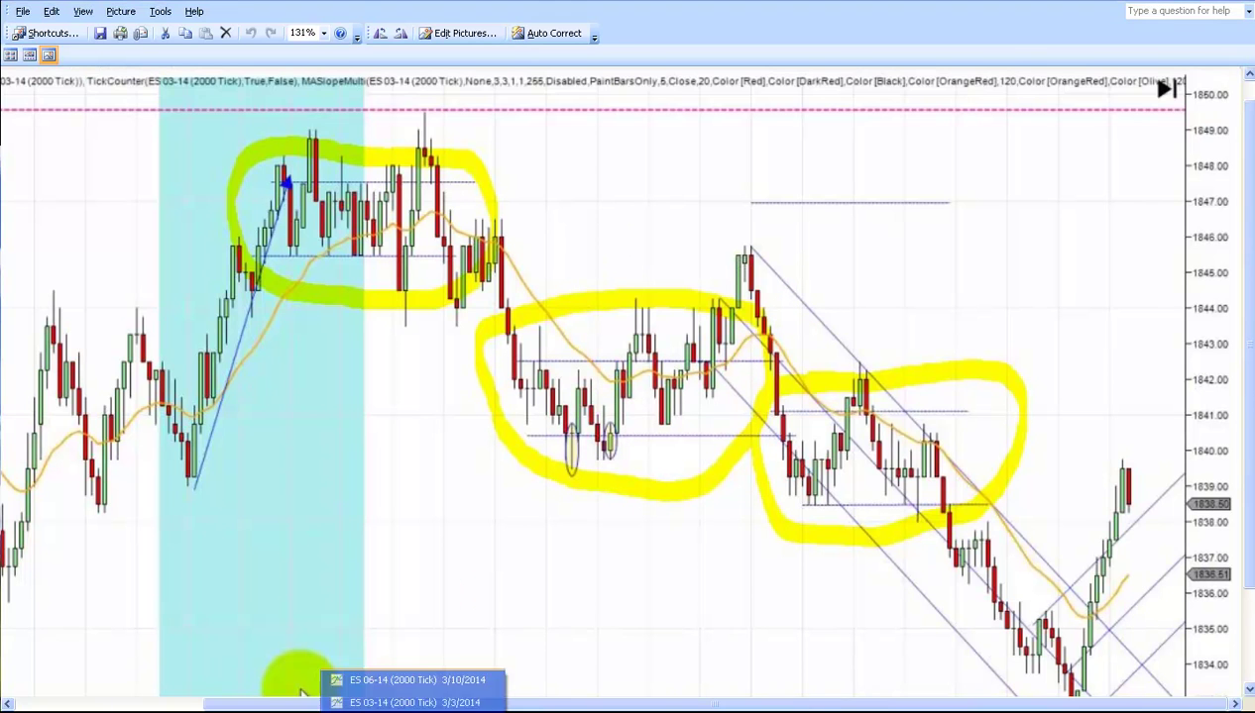
# - Switch to the ES 03-14 (2000 Tick) 3/3/2014 chart and lower the short rising channel's upper line to run from about 1841.25 to 1848
pyautogui.click(395, 702)
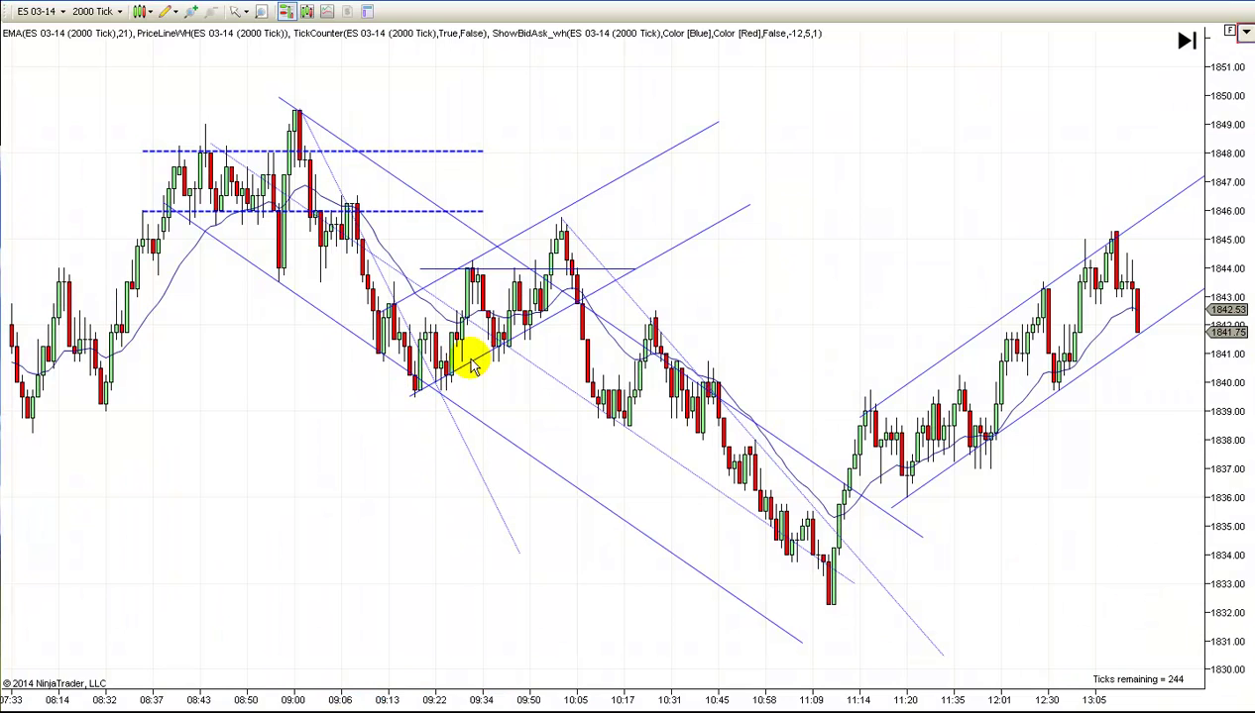
pyautogui.click(455, 268)
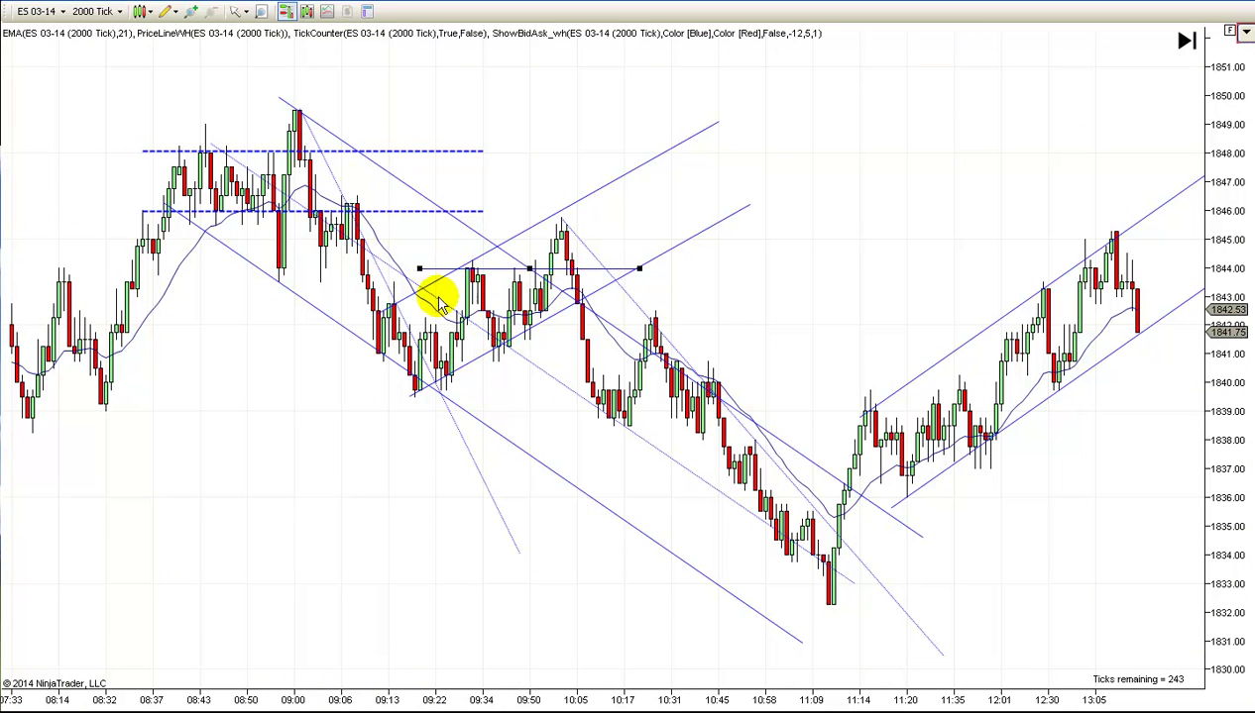
pyautogui.moveTo(428, 287); pyautogui.dragTo(429, 319)
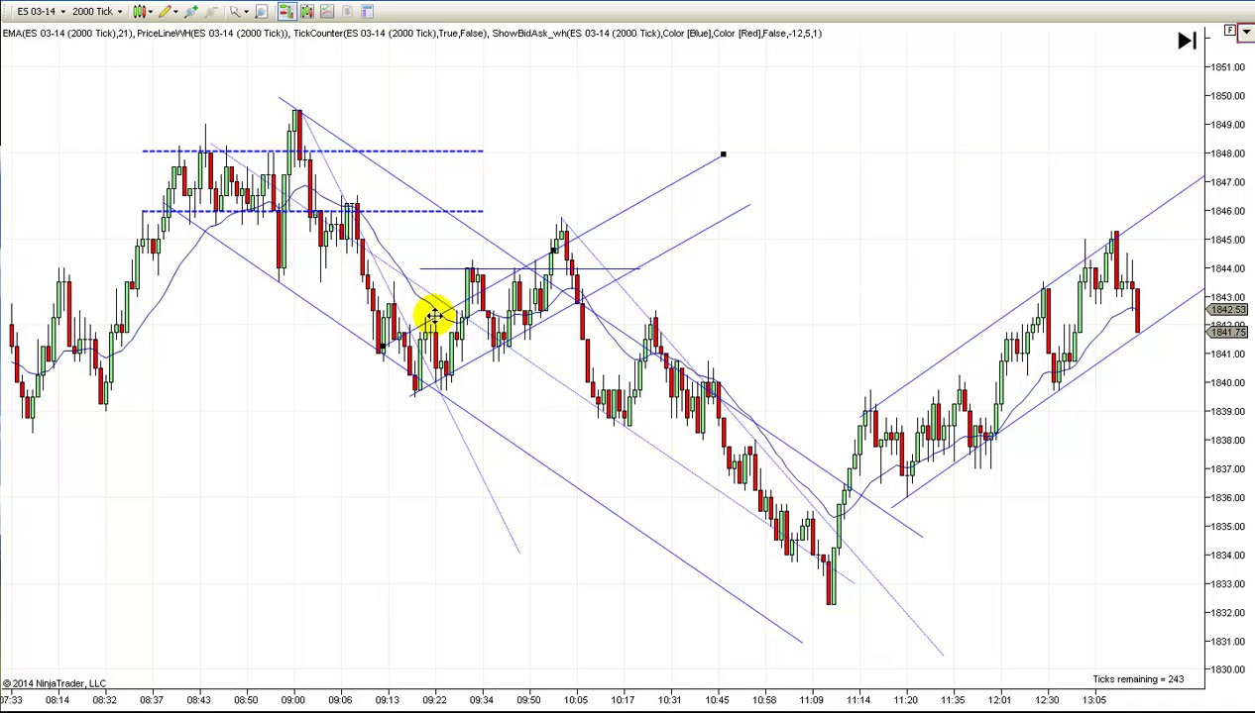
pyautogui.click(355, 583)
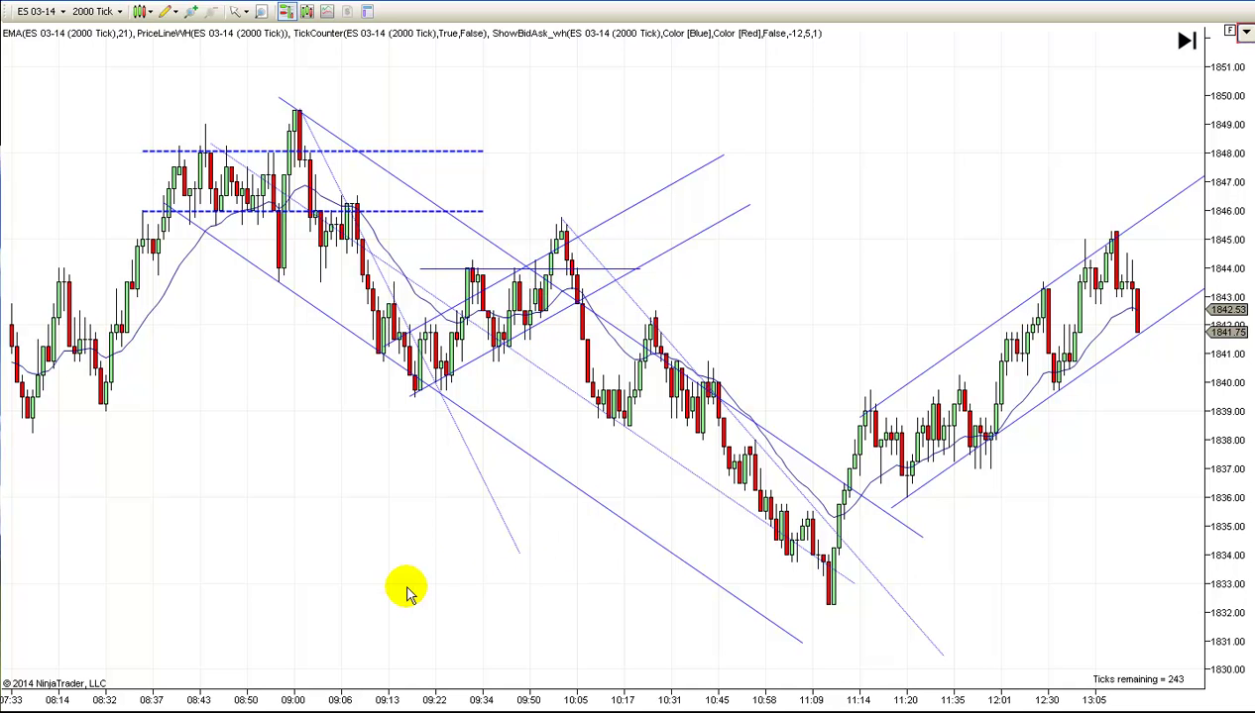
# - Compare the swings, channels and congestion areas on the ES 03-14 chart with the outlined areas in the saved example picture
pyautogui.moveTo(406, 589); pyautogui.dragTo(333, 579)
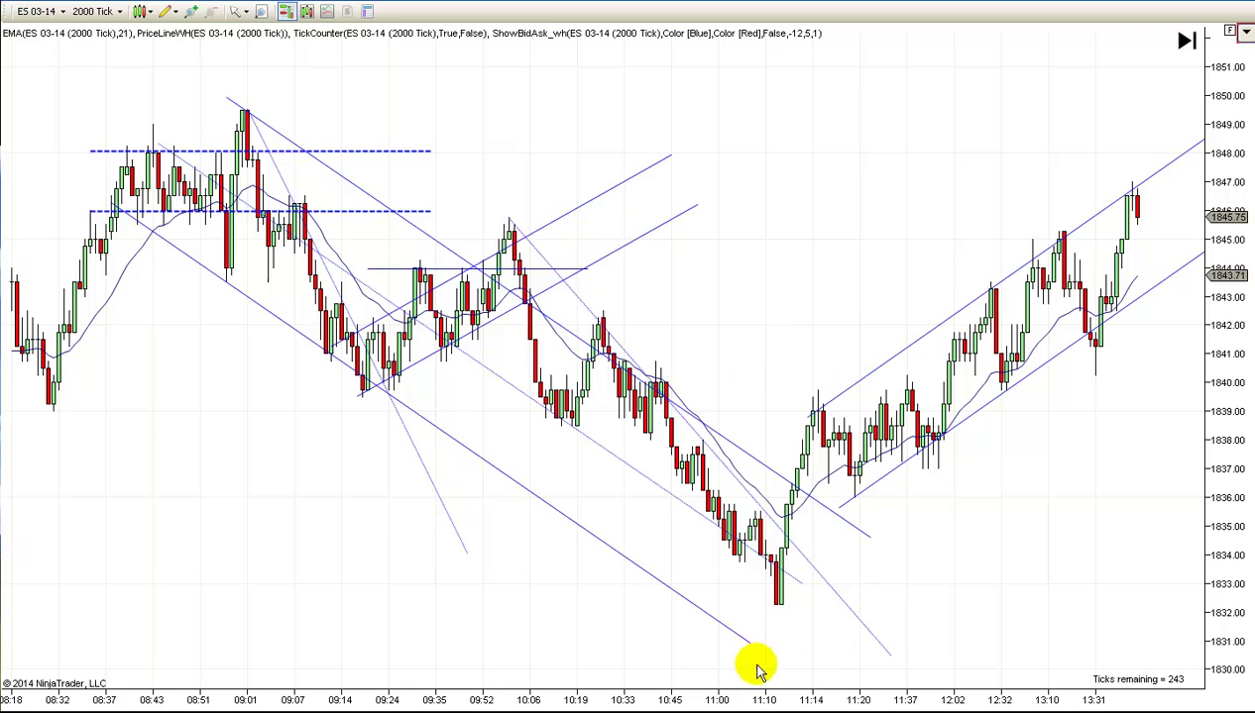
pyautogui.moveTo(512, 649); pyautogui.dragTo(635, 647)
pyautogui.moveTo(311, 550); pyautogui.dragTo(352, 567)
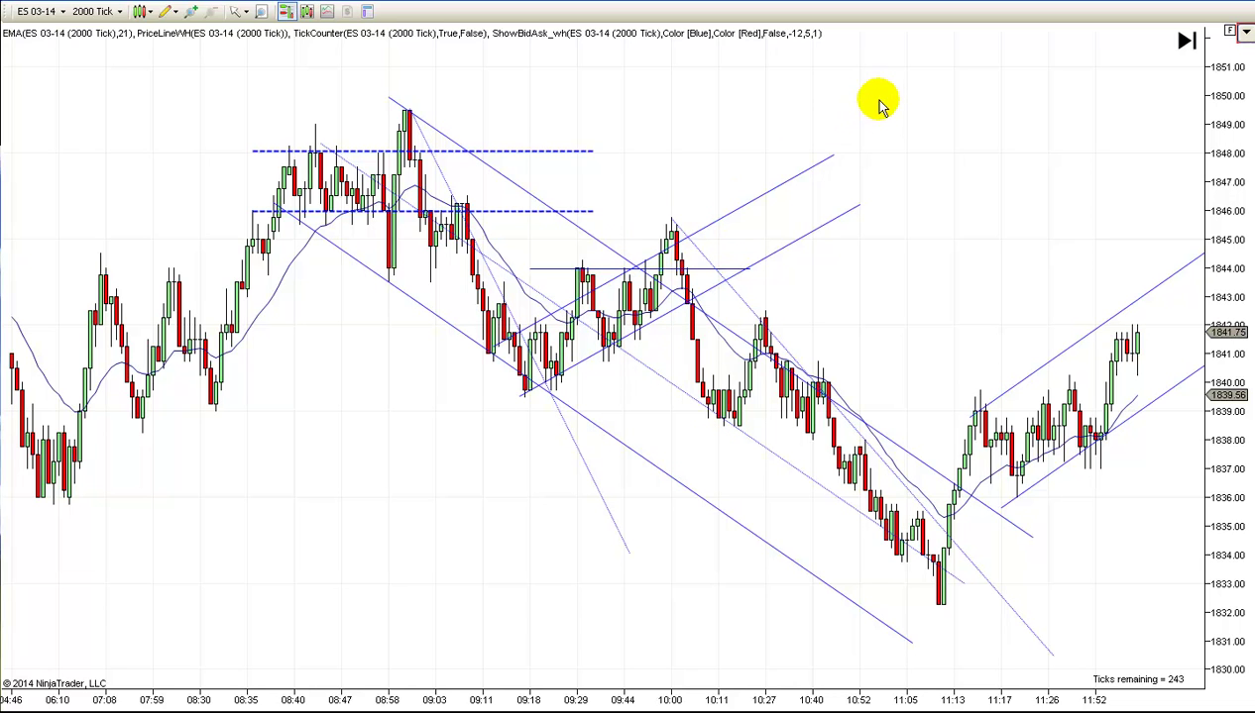
pyautogui.moveTo(1115, 535); pyautogui.dragTo(710, 604)
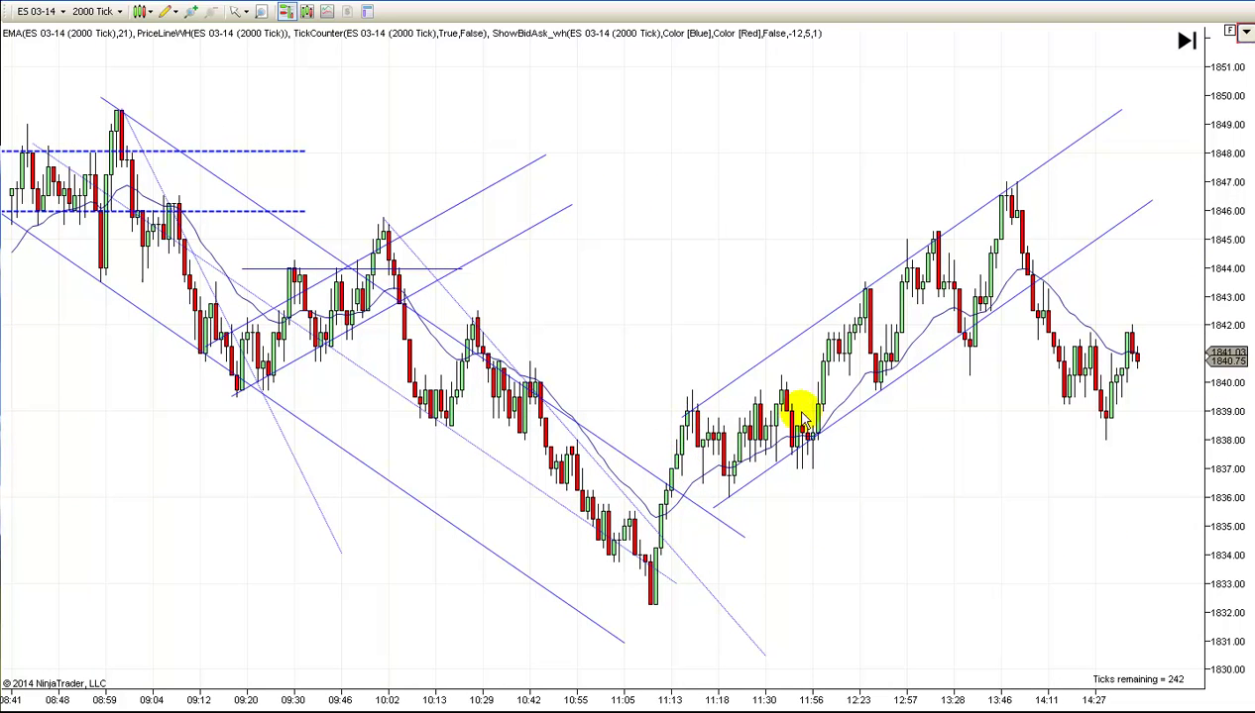
pyautogui.click(742, 479)
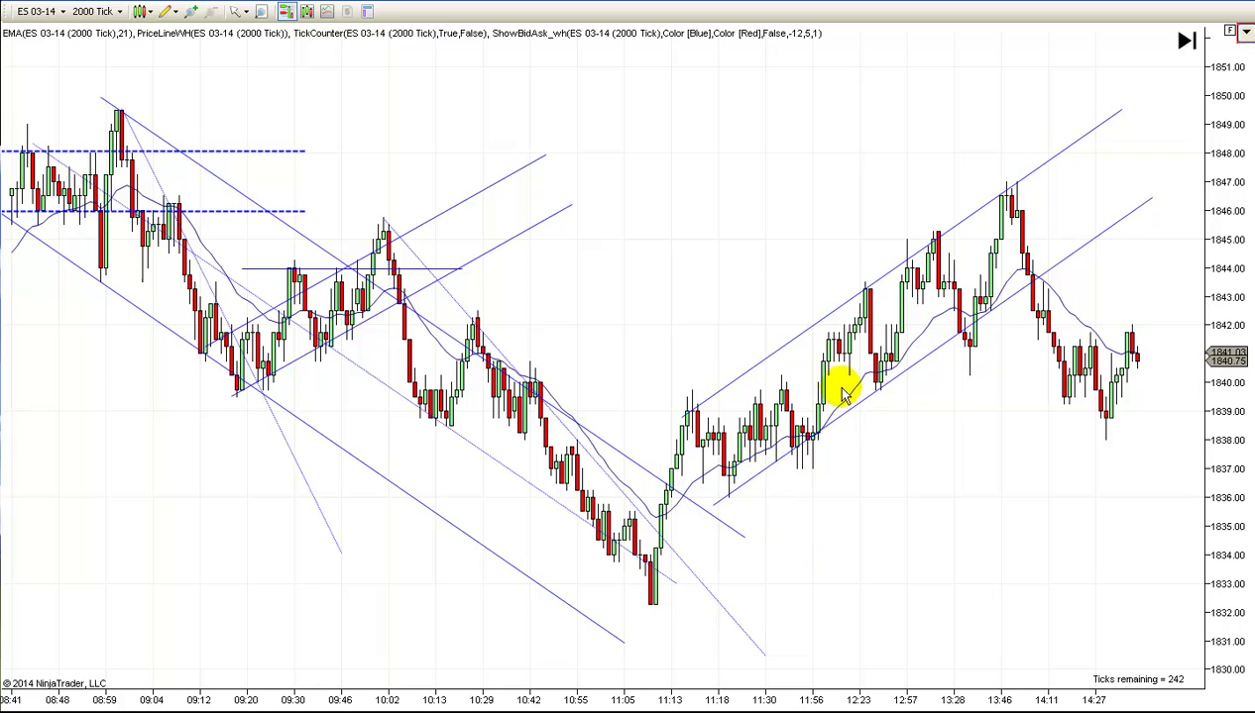
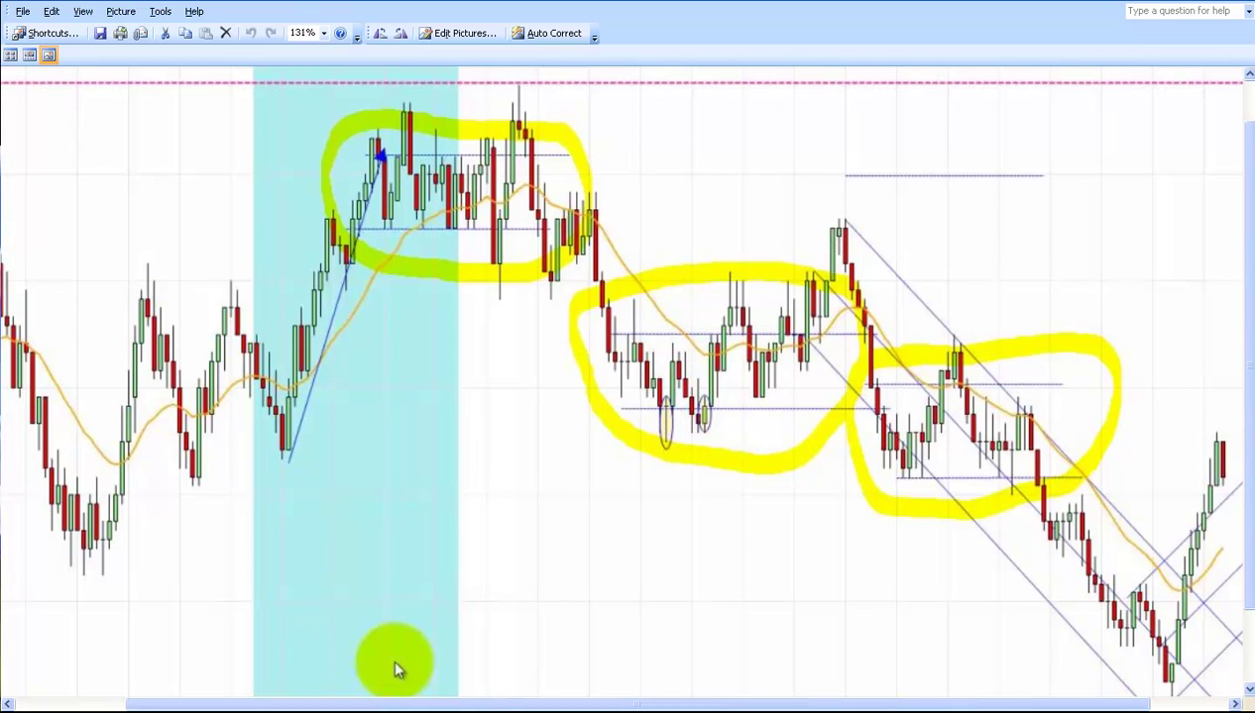
pyautogui.click(395, 670)
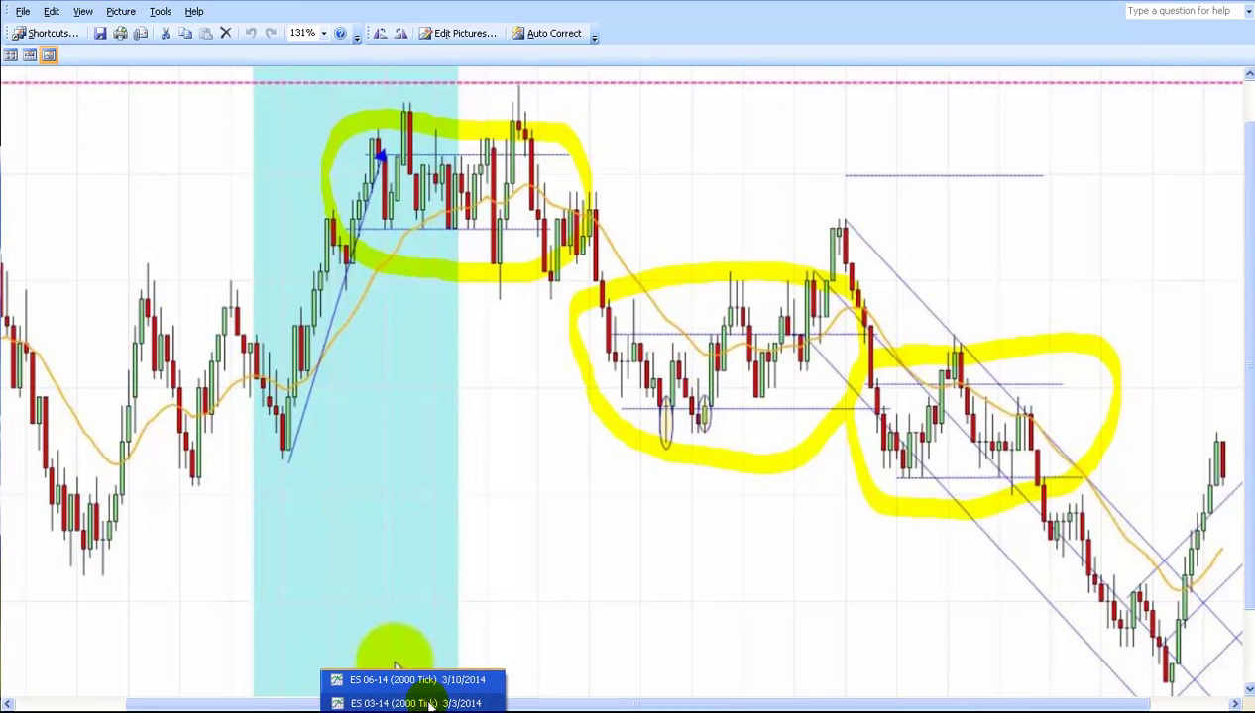
pyautogui.click(414, 703)
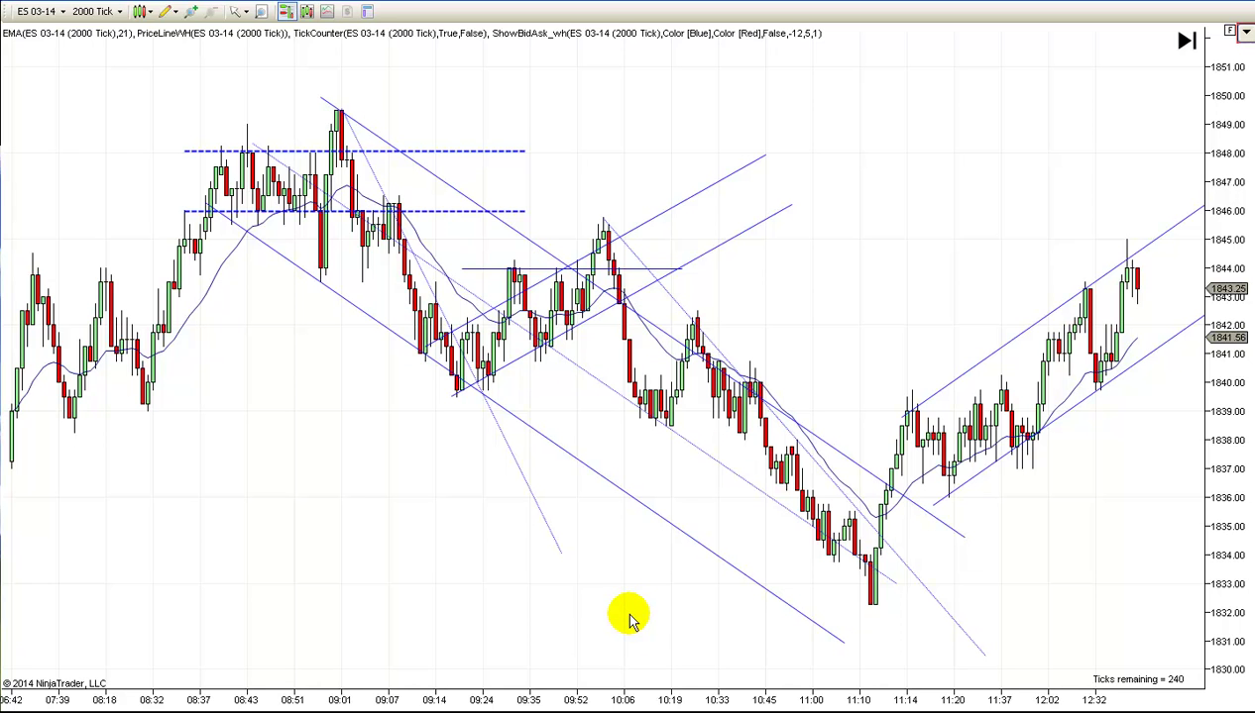
pyautogui.moveTo(361, 603); pyautogui.dragTo(467, 602)
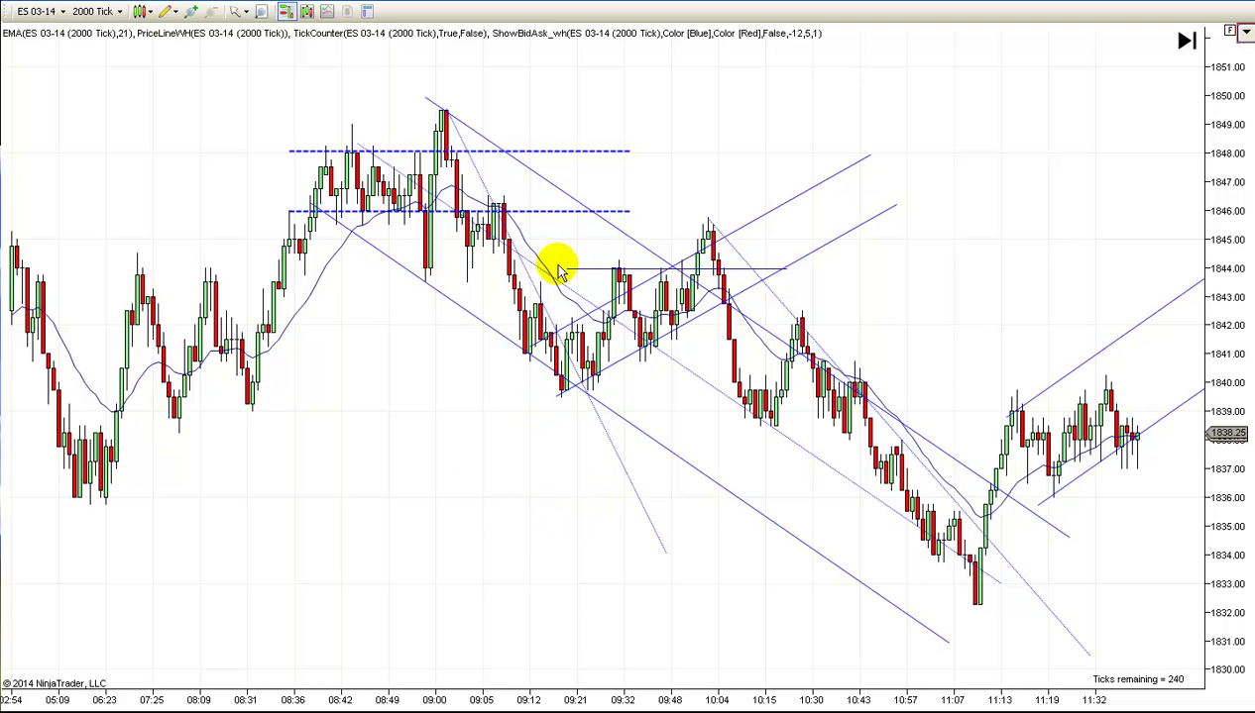
pyautogui.moveTo(486, 520); pyautogui.dragTo(573, 500)
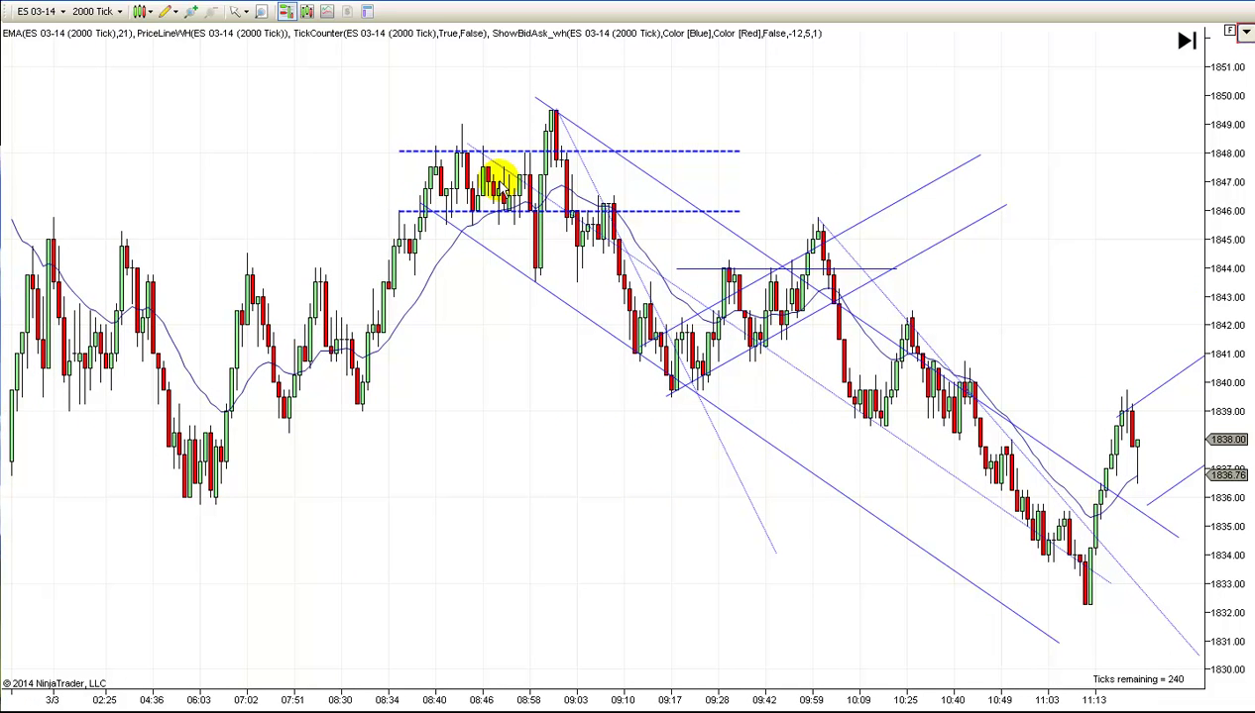
pyautogui.moveTo(524, 442); pyautogui.dragTo(445, 466)
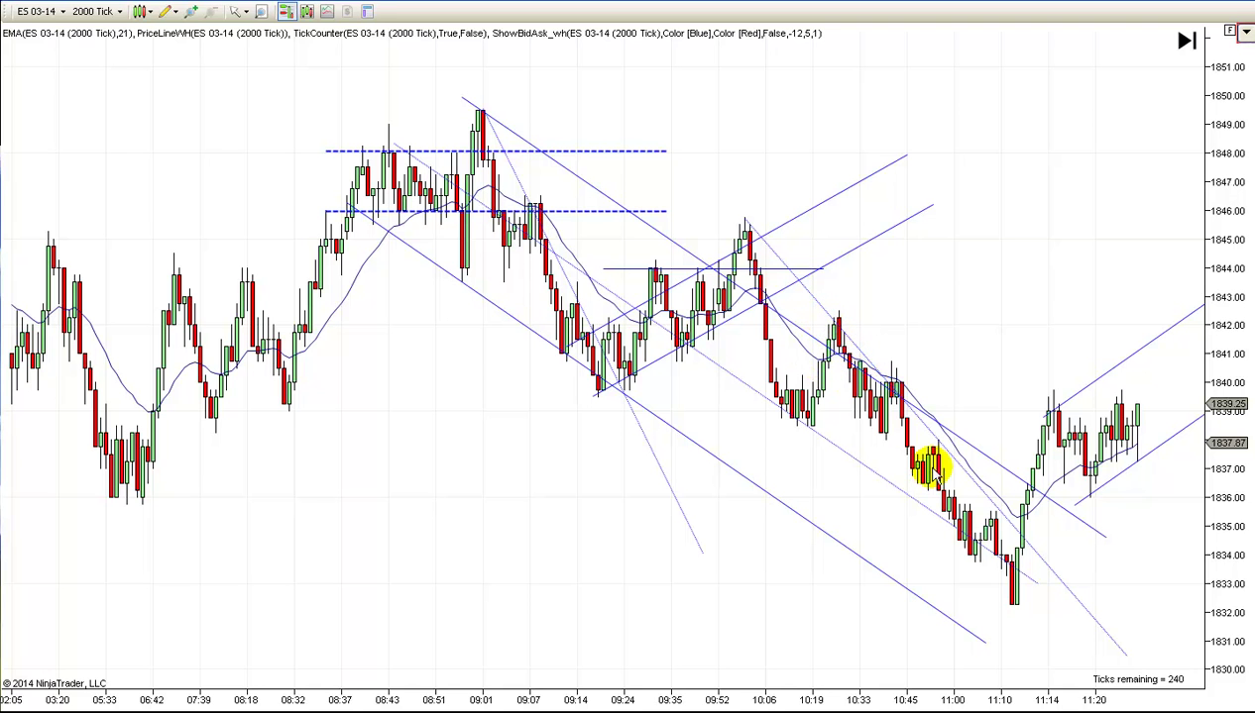
pyautogui.scroll(3, 524, 548)
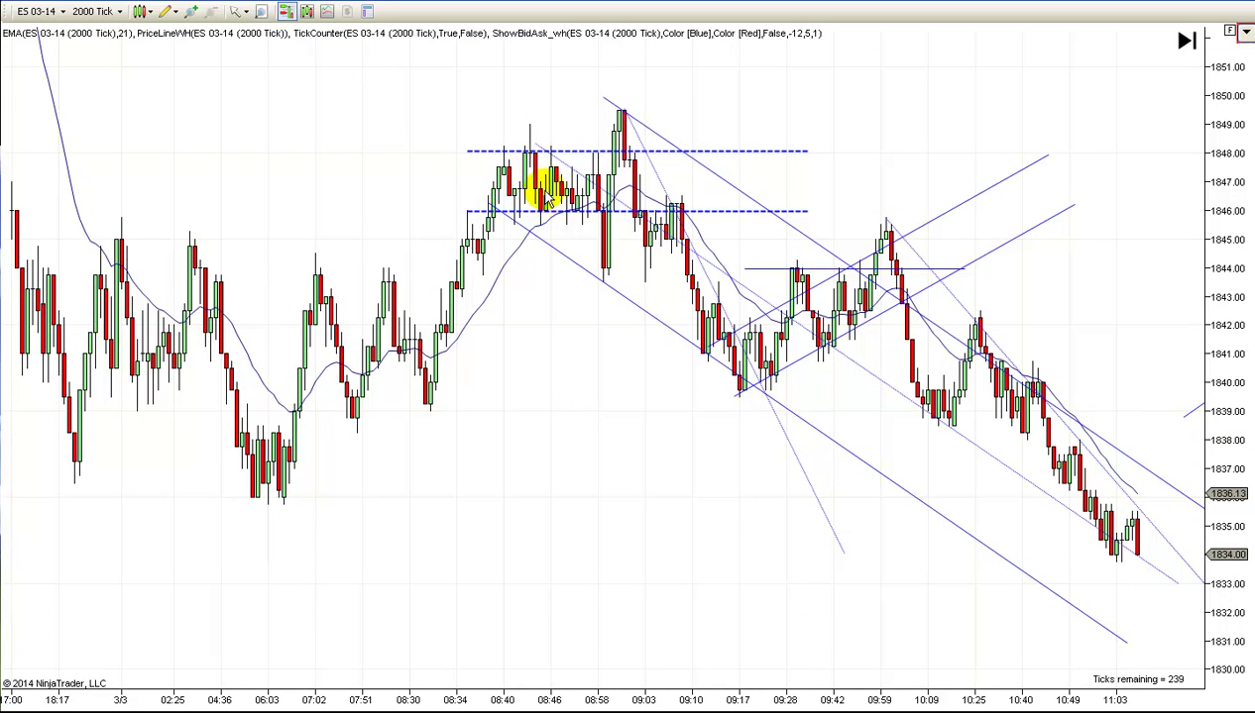
pyautogui.moveTo(509, 400); pyautogui.dragTo(663, 406)
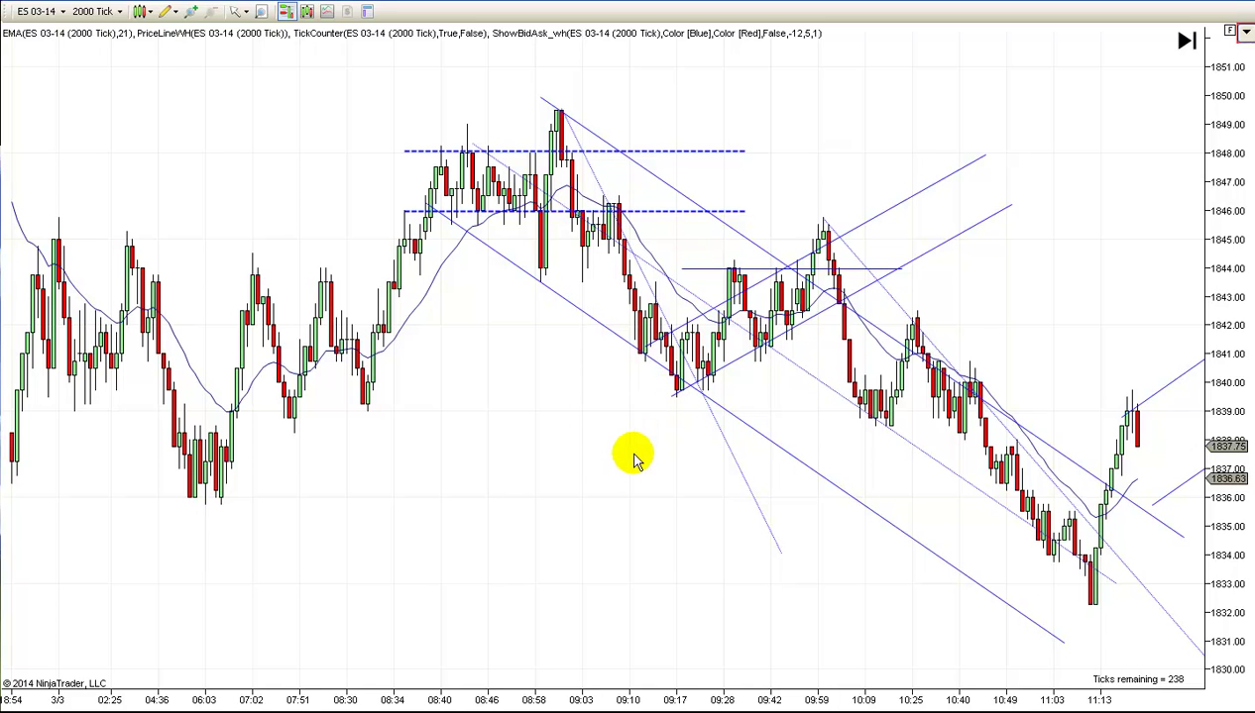
# - Move the lower dashed boundary line to about 1837.25 under the congestion after 11:13 and place a matching dashed line at about 1839.50
pyautogui.scroll(-4, 614, 456)
pyautogui.scroll(-3, 446, 471)
pyautogui.scroll(-2, 972, 525)
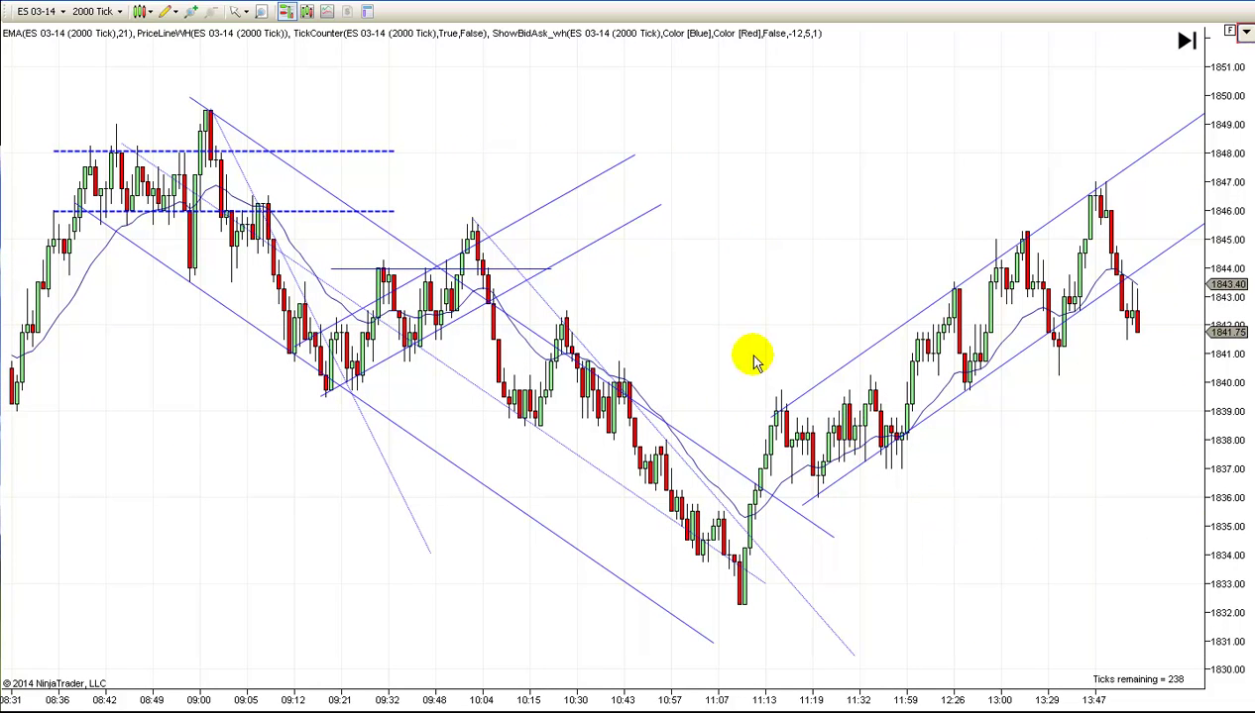
pyautogui.moveTo(206, 211); pyautogui.dragTo(993, 532)
pyautogui.moveTo(942, 500); pyautogui.dragTo(868, 461)
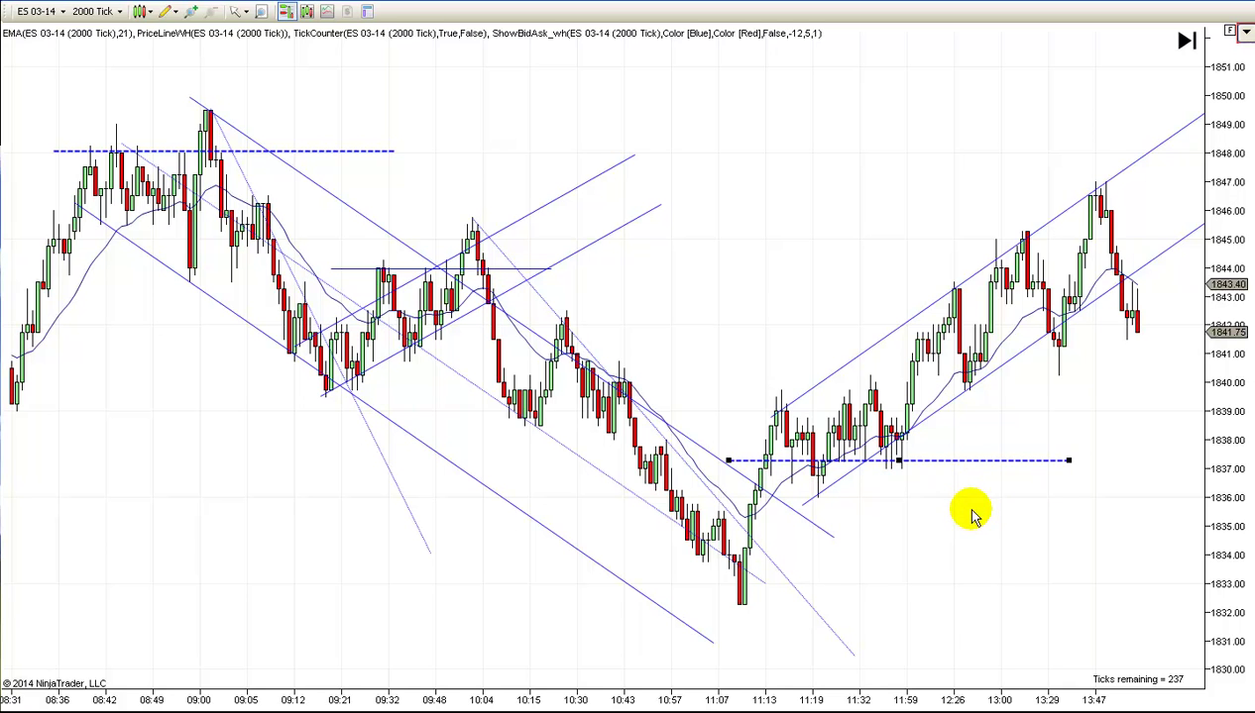
pyautogui.moveTo(910, 461); pyautogui.dragTo(902, 396)
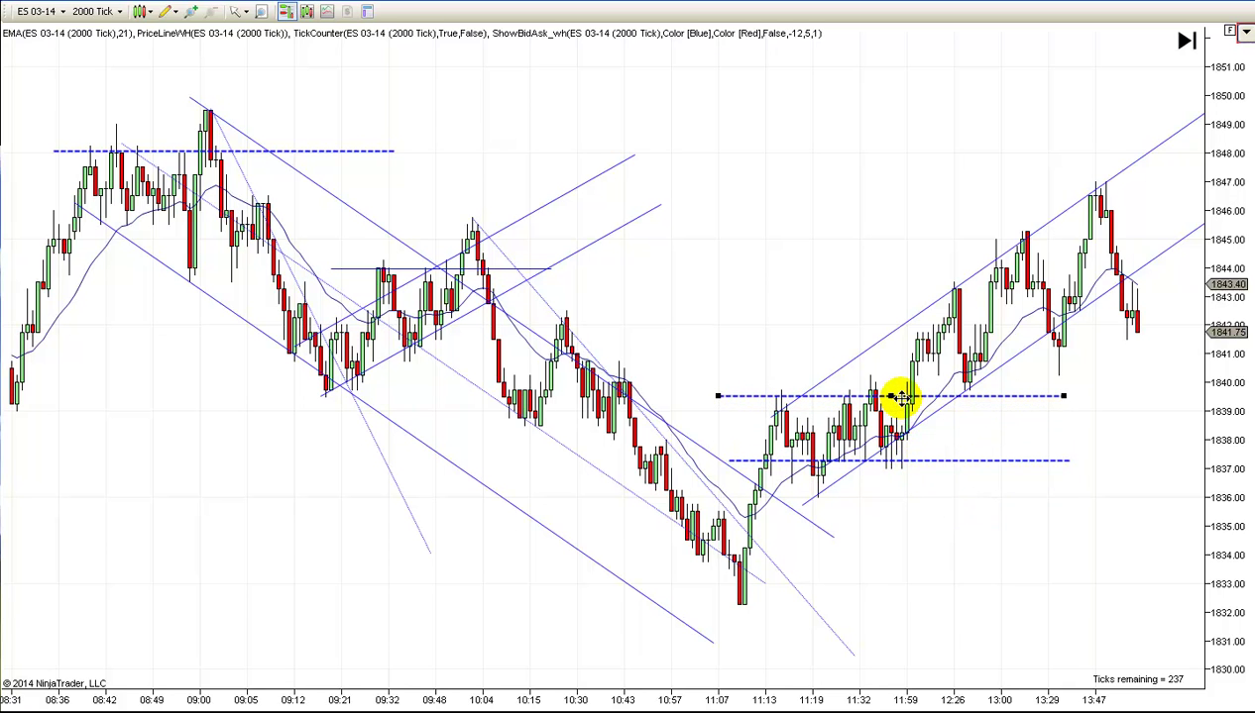
pyautogui.click(925, 586)
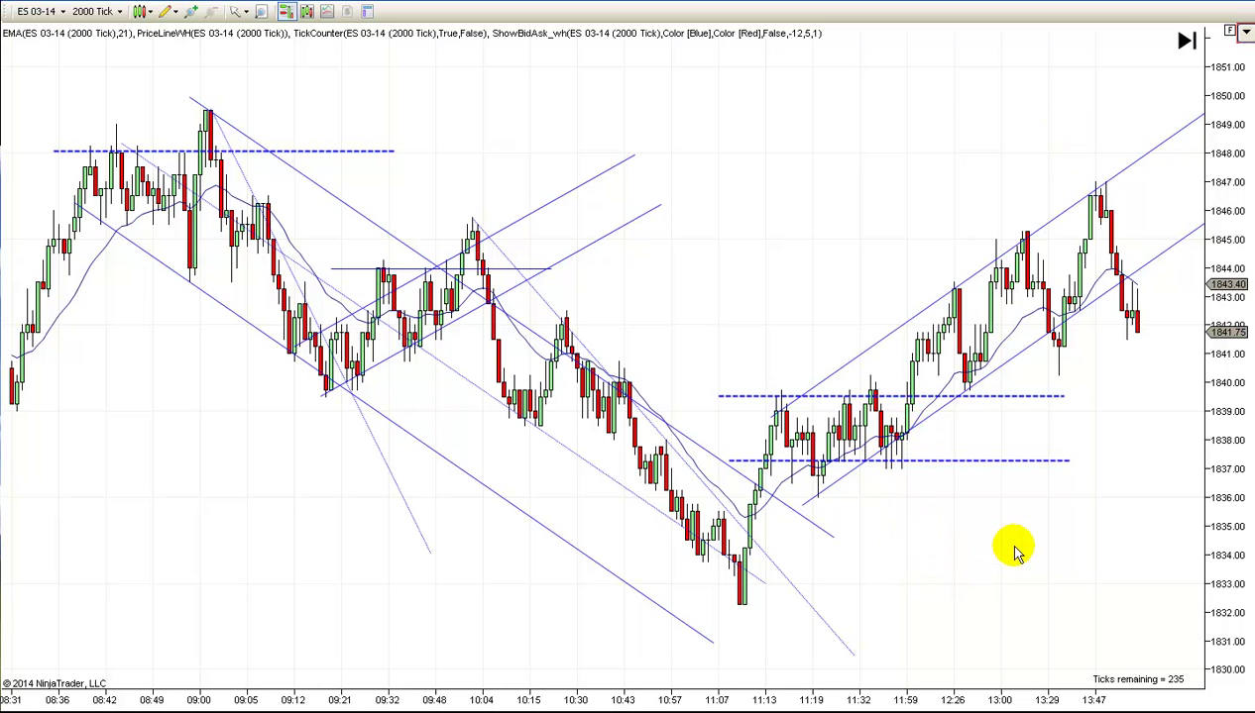
# - Draw an arrow line along the rally from the low at about 1832.25 up to the upper dashed boundary at about 1839.50
pyautogui.scroll(-5, 1013, 550)
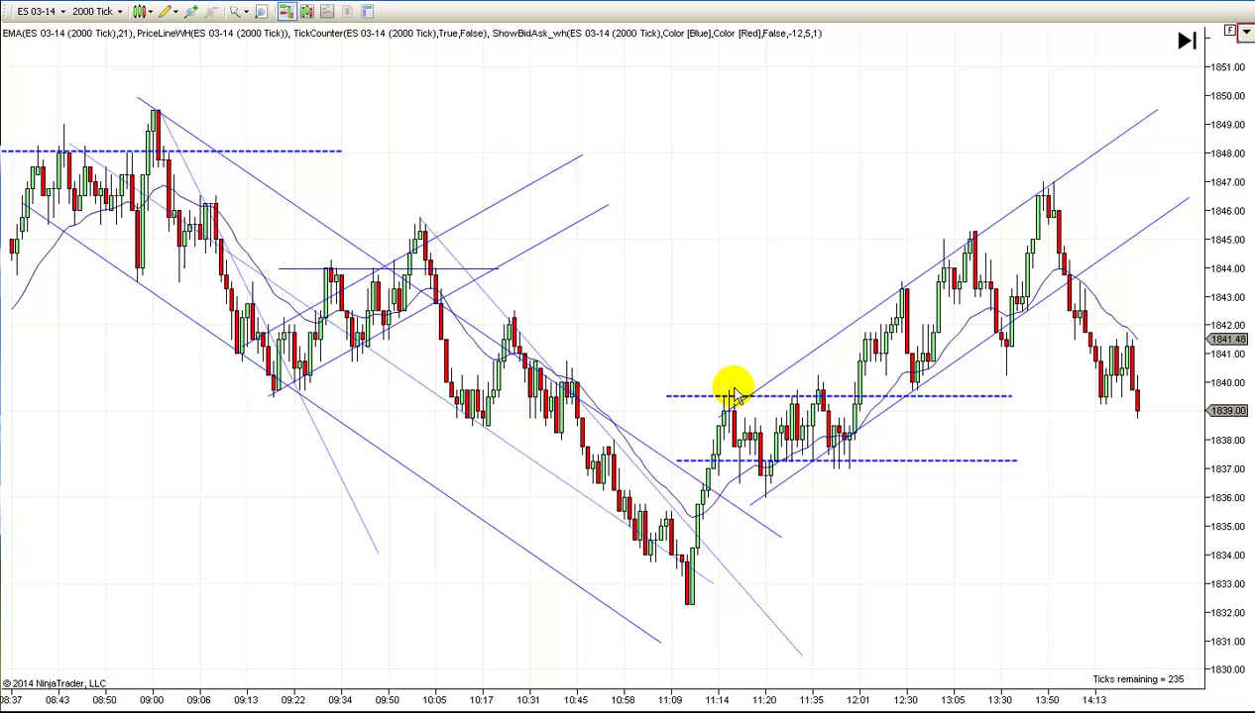
pyautogui.click(165, 11)
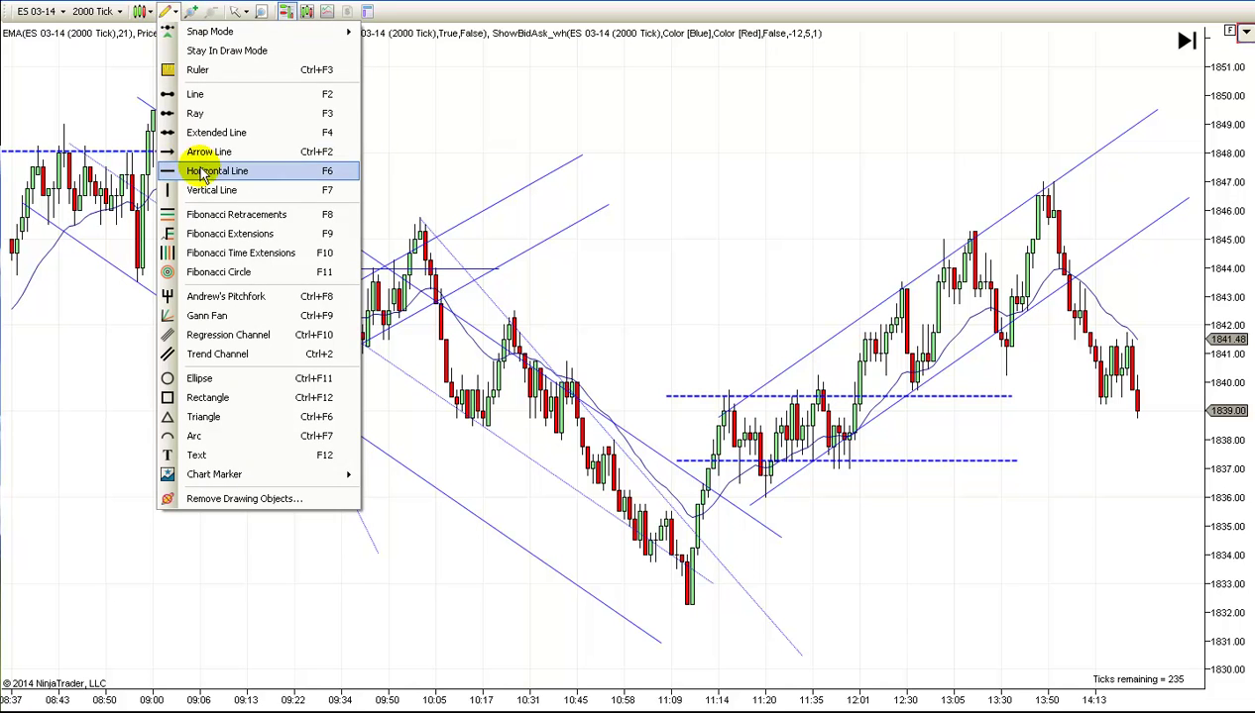
pyautogui.click(201, 162)
pyautogui.click(691, 594)
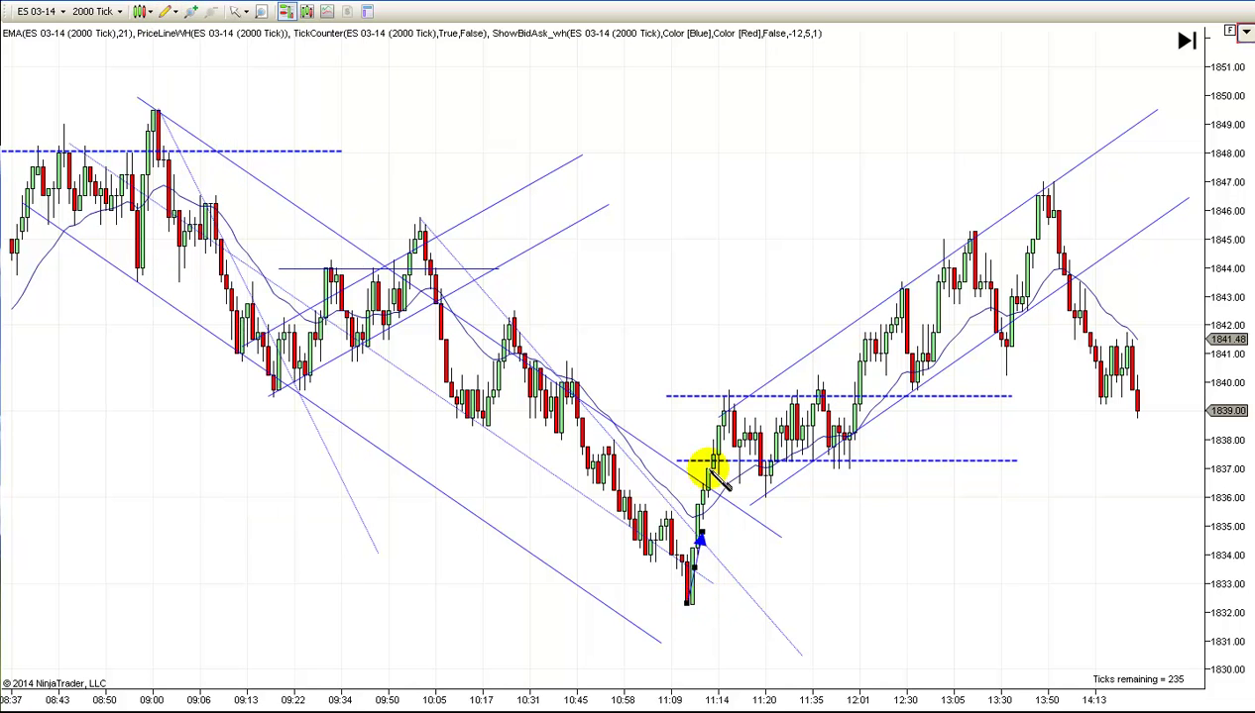
pyautogui.click(728, 400)
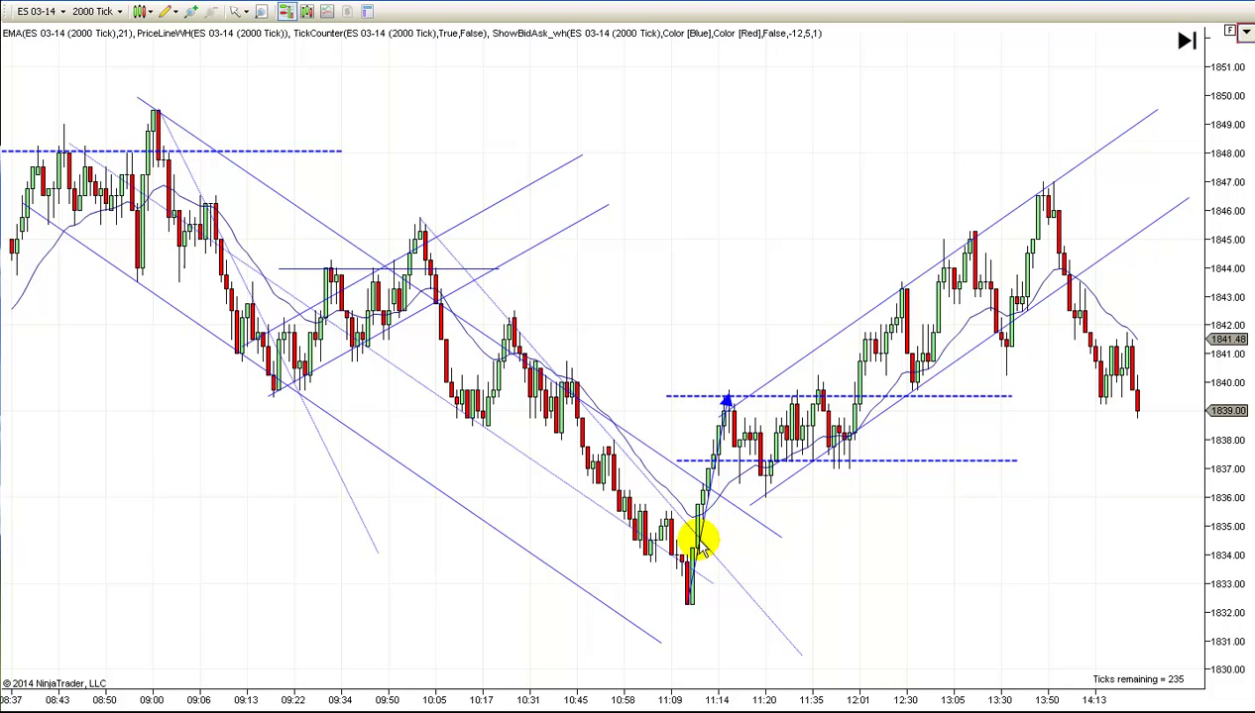
# - Shift the arrow to start at the 11:20 low near 1836, projecting the swing to about 1843.50, and delete it
pyautogui.moveTo(701, 525); pyautogui.dragTo(779, 341)
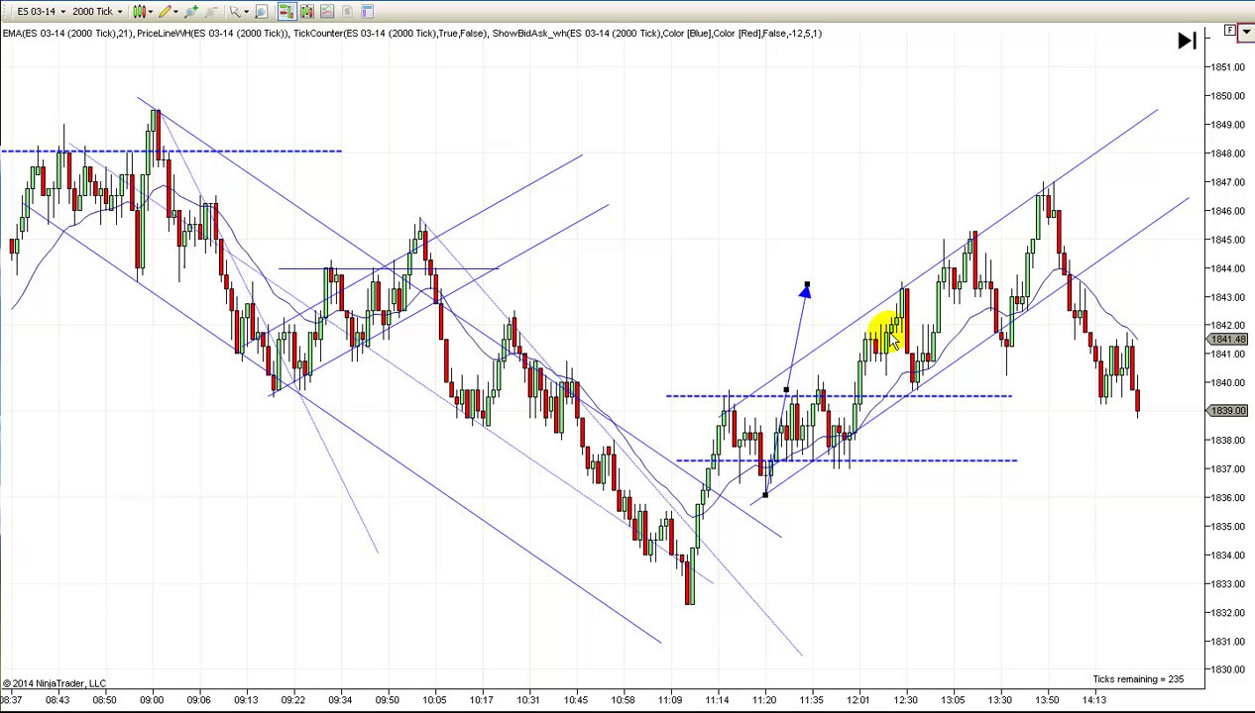
pyautogui.click(876, 286)
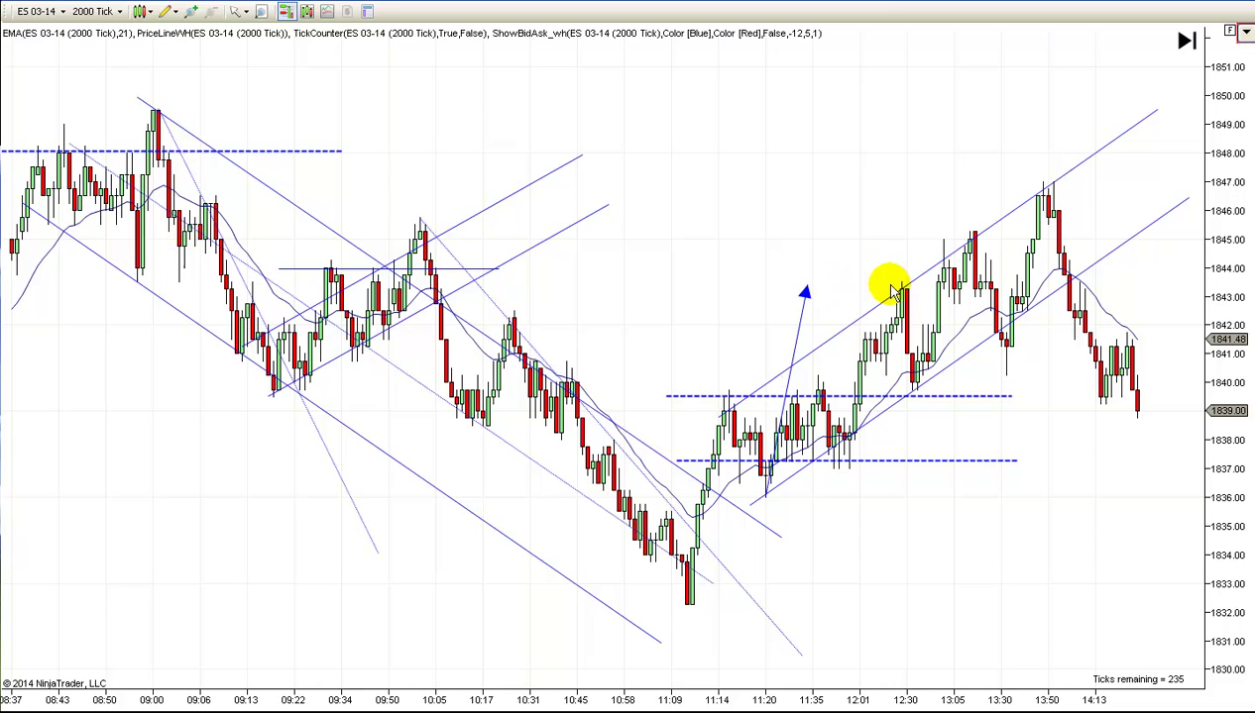
pyautogui.click(798, 337)
pyautogui.press('Delete')
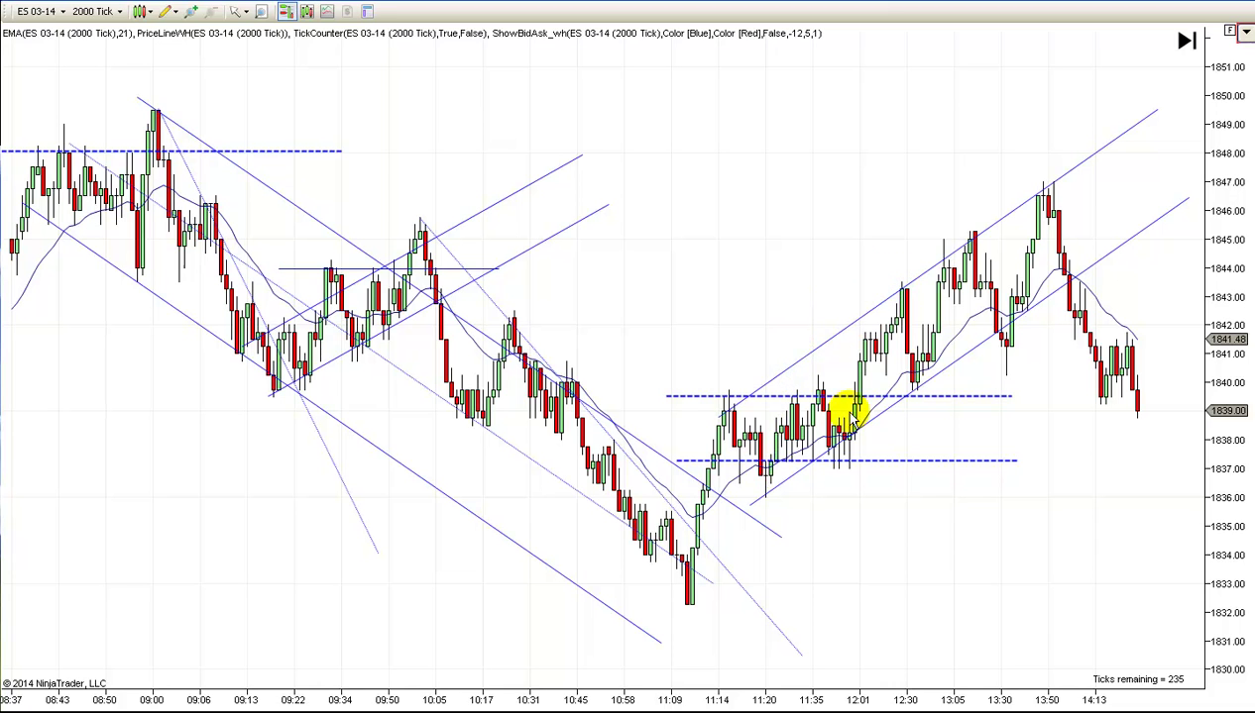
# - Review the marked-up swings from the morning top through the falling channel to the new congestion boundaries and the latest rising channel
pyautogui.moveTo(697, 272); pyautogui.dragTo(819, 277)
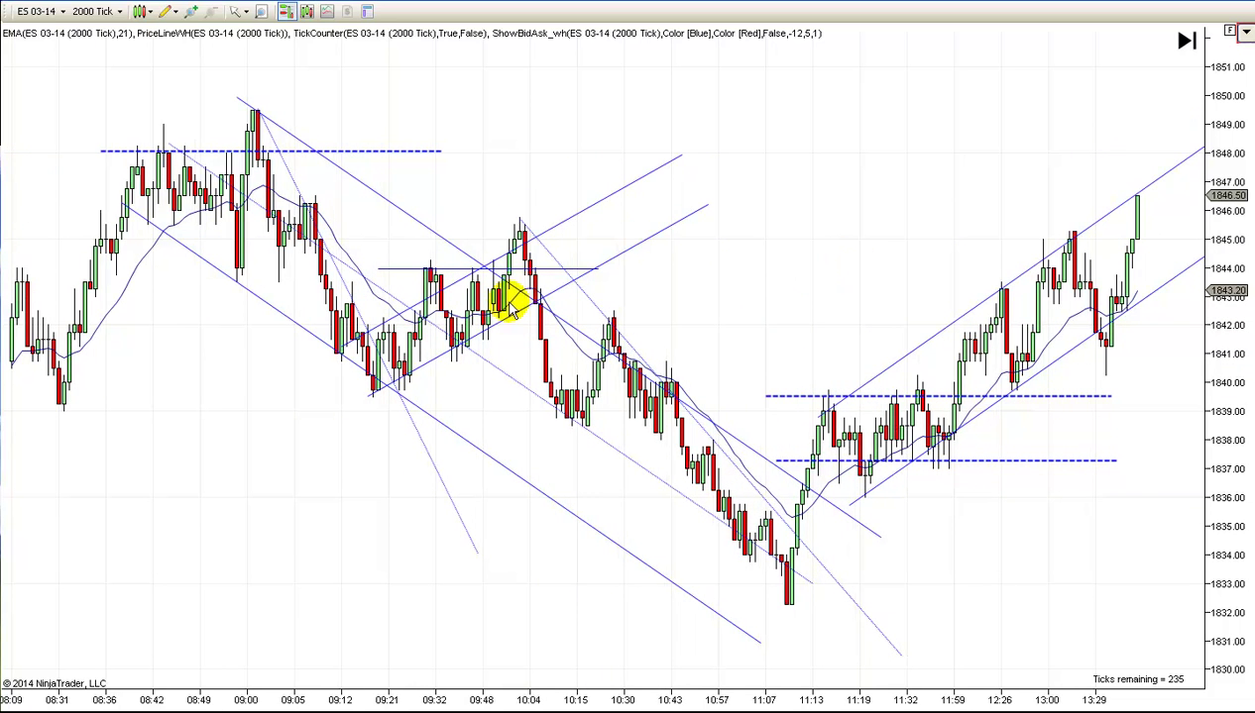
pyautogui.moveTo(692, 253); pyautogui.dragTo(830, 238)
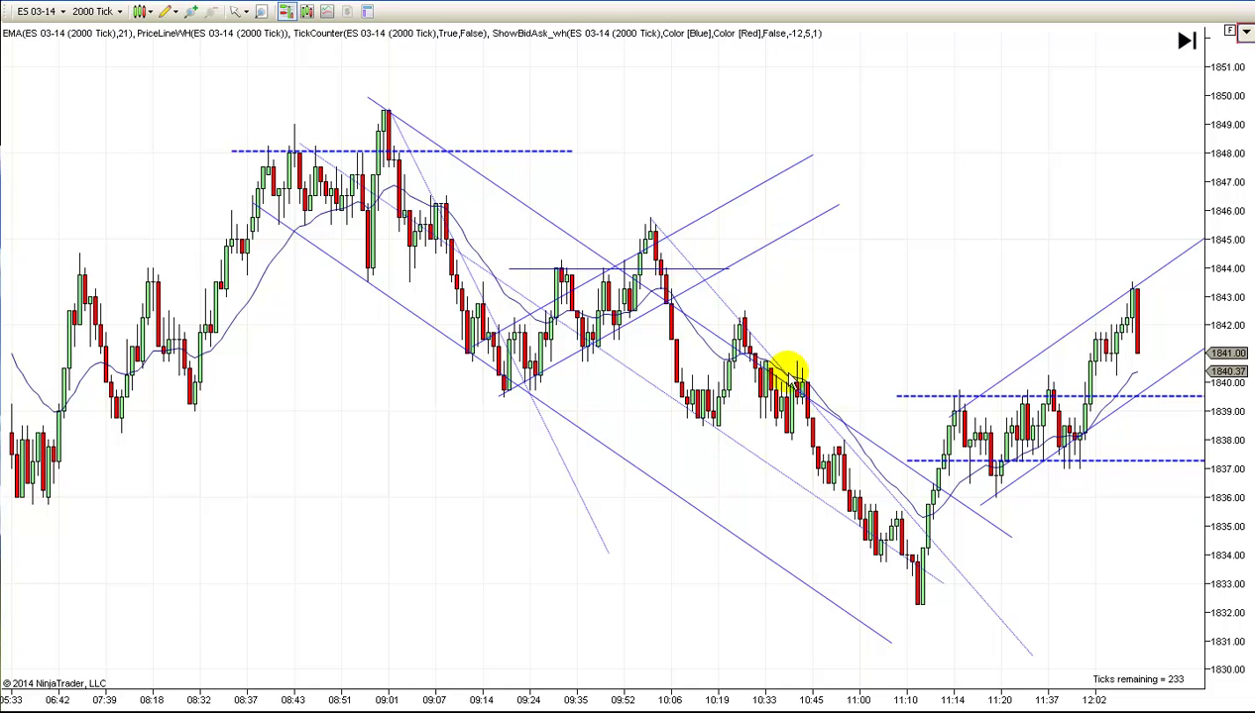
pyautogui.scroll(-2, 734, 585)
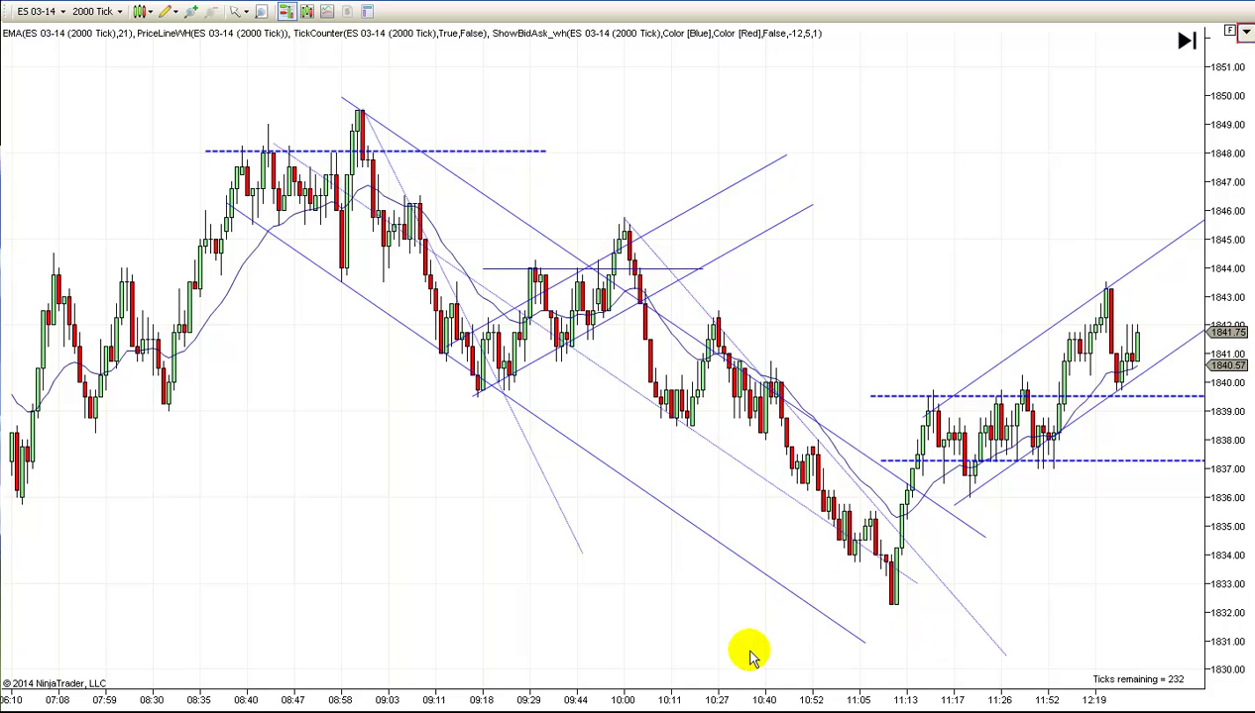
pyautogui.moveTo(728, 646); pyautogui.dragTo(577, 649)
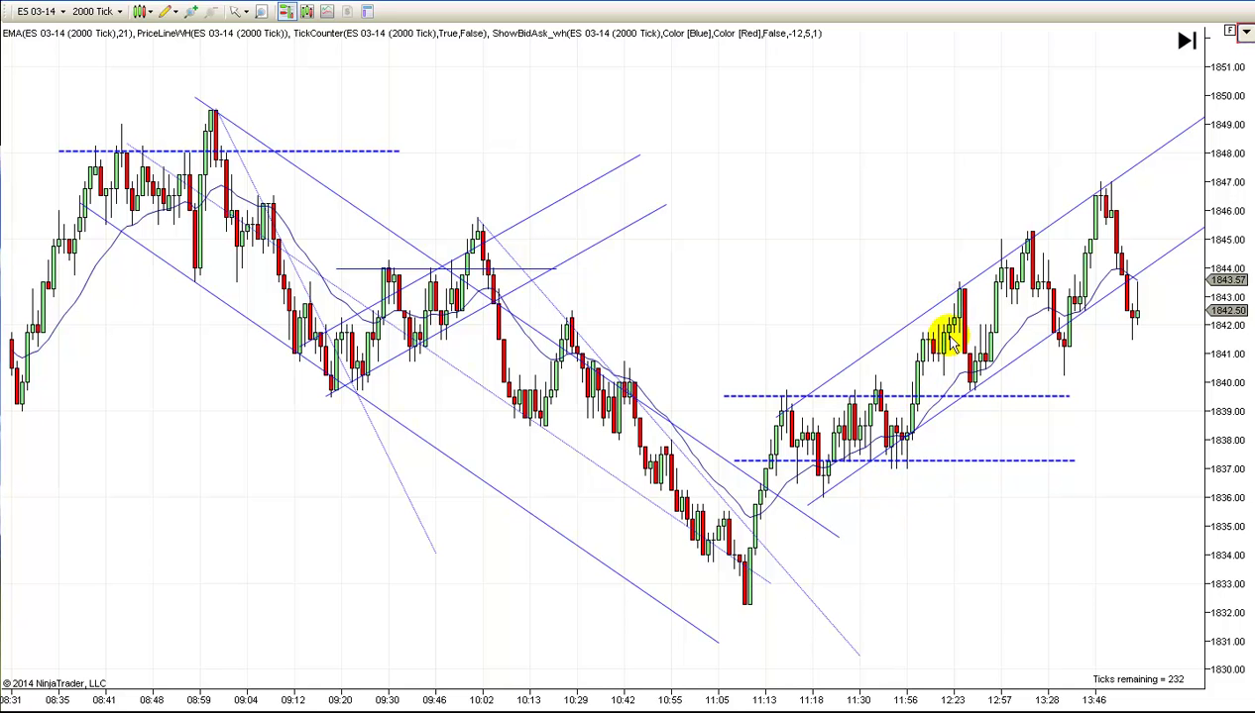
pyautogui.scroll(3, 917, 183)
pyautogui.scroll(-2, 793, 208)
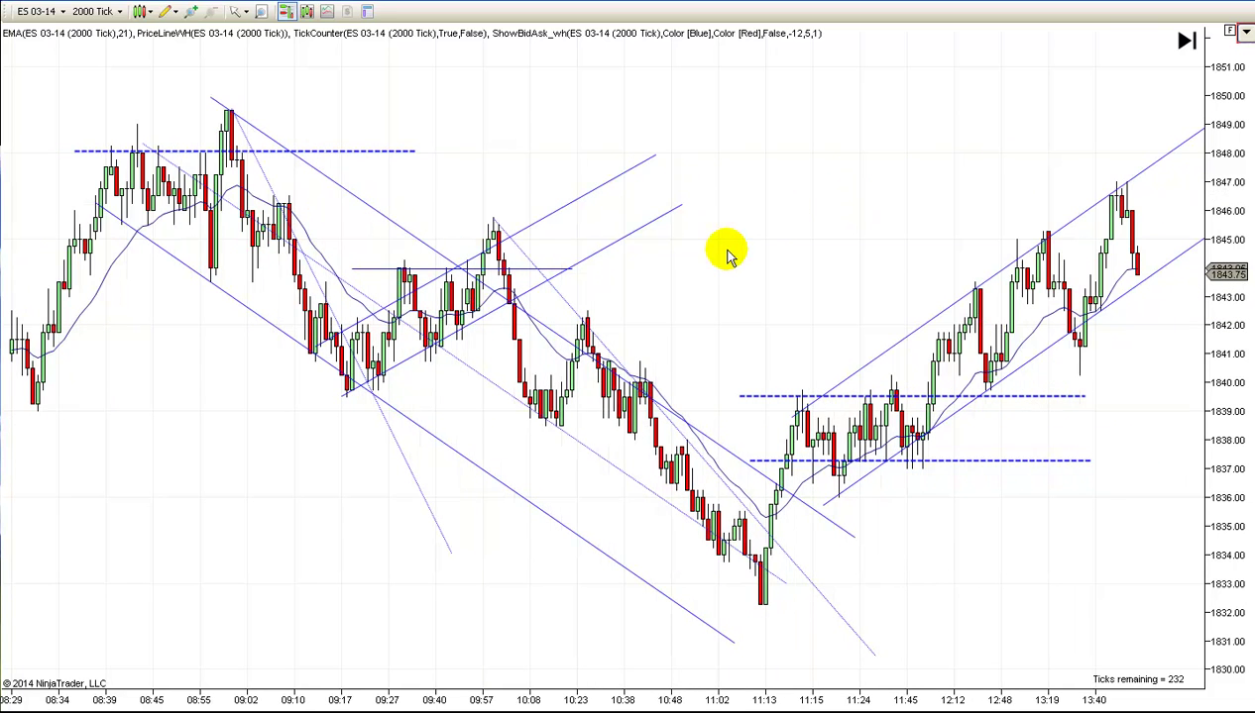
pyautogui.scroll(-2, 814, 230)
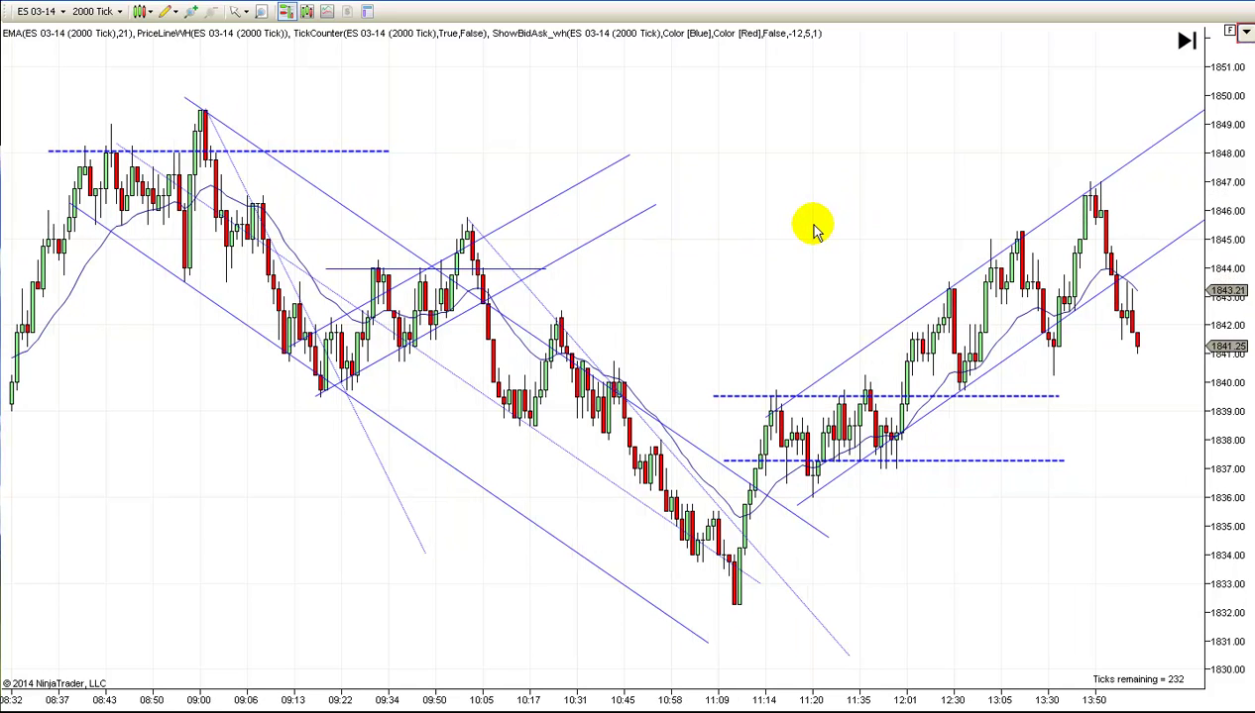
pyautogui.moveTo(812, 228); pyautogui.dragTo(722, 252)
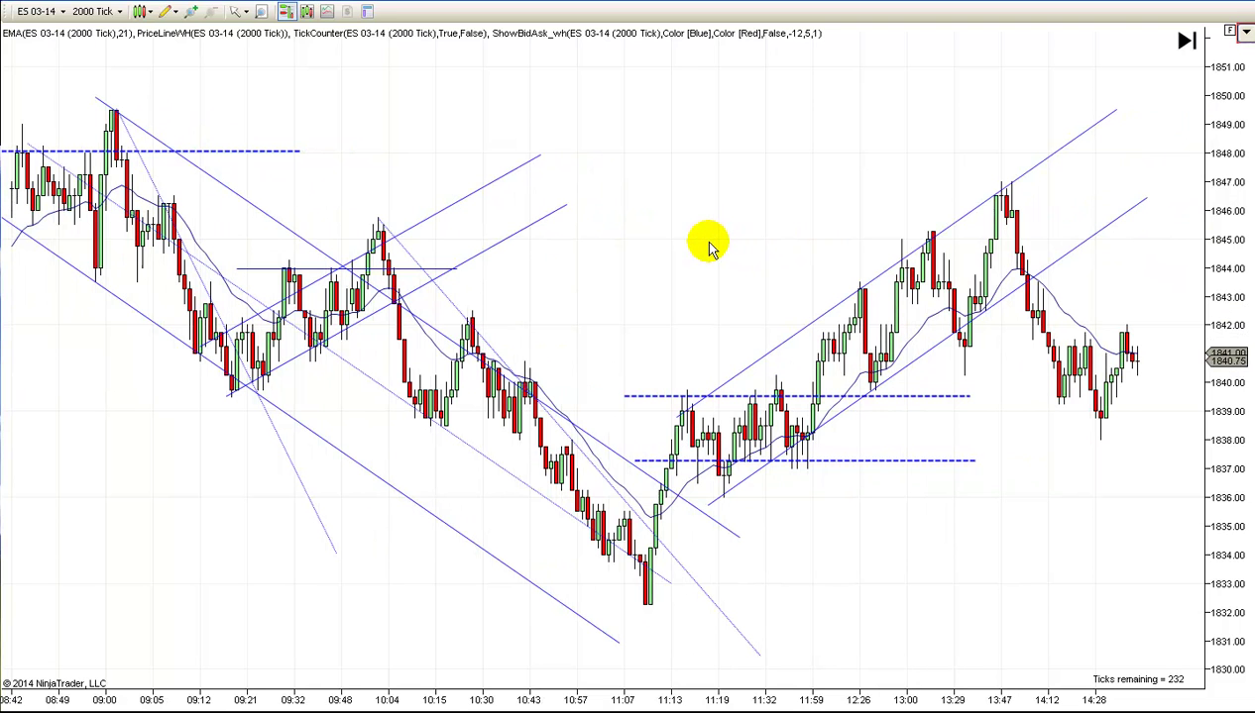
pyautogui.moveTo(706, 251); pyautogui.dragTo(755, 251)
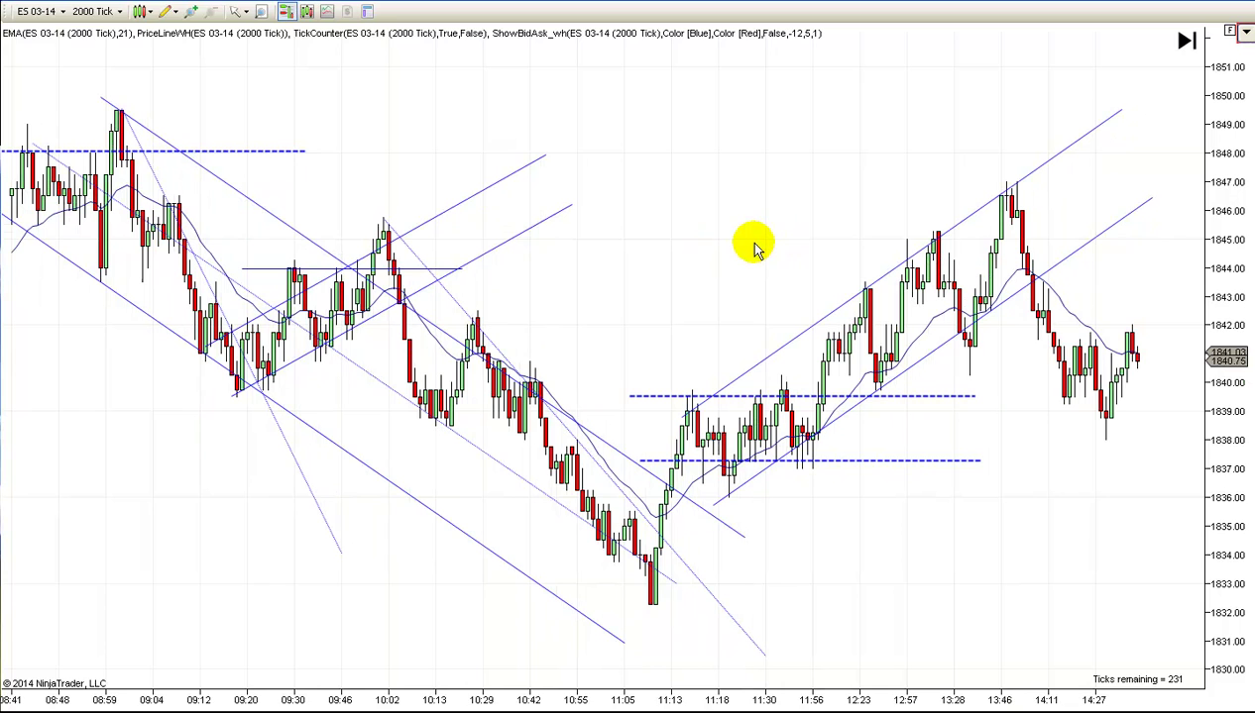